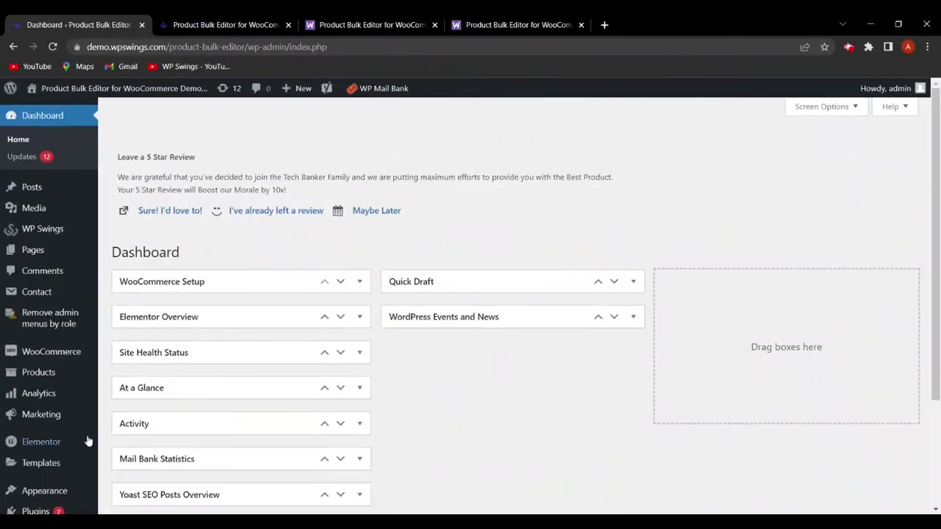
# Choose product-bulk-editor.zip as the plugin file to upload on the Add Plugins page
pyautogui.moveTo(59, 424)
pyautogui.scroll(-2, 59, 424)
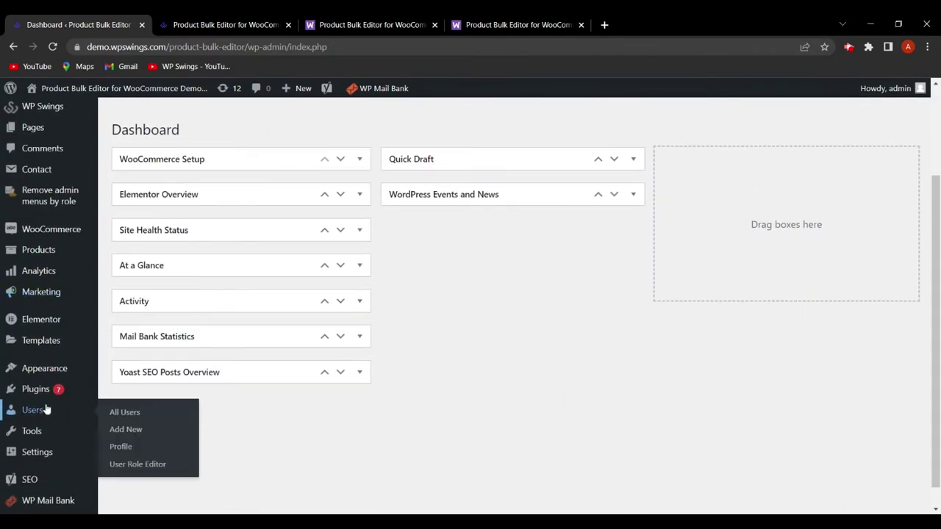
pyautogui.moveTo(49, 395)
pyautogui.click(139, 412)
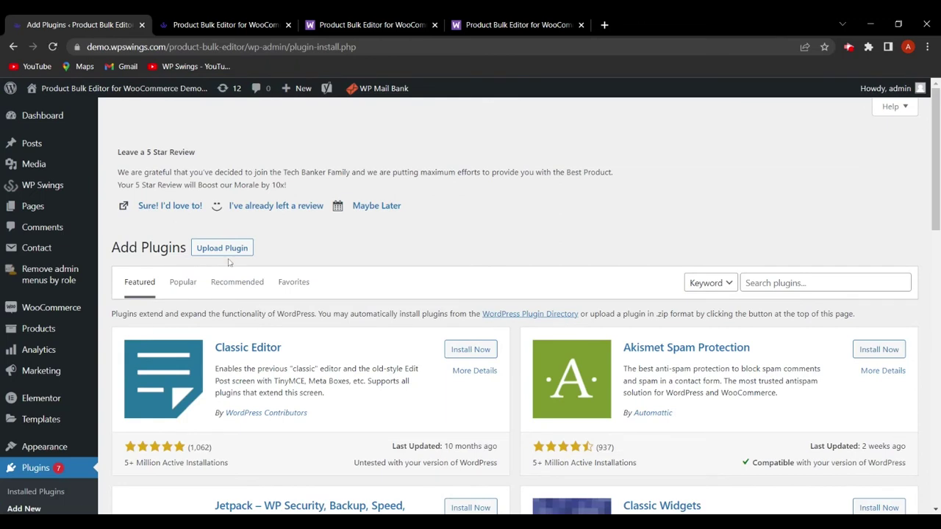
pyautogui.click(223, 254)
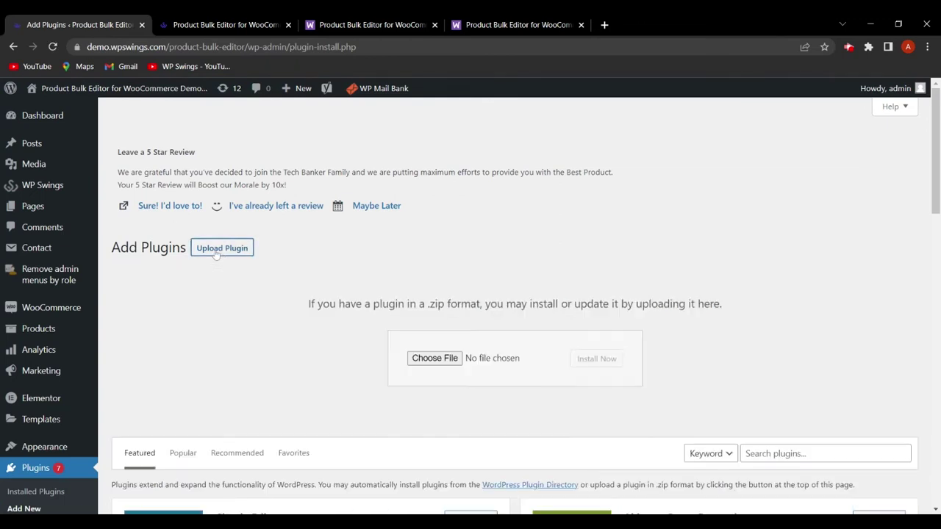
pyautogui.click(434, 360)
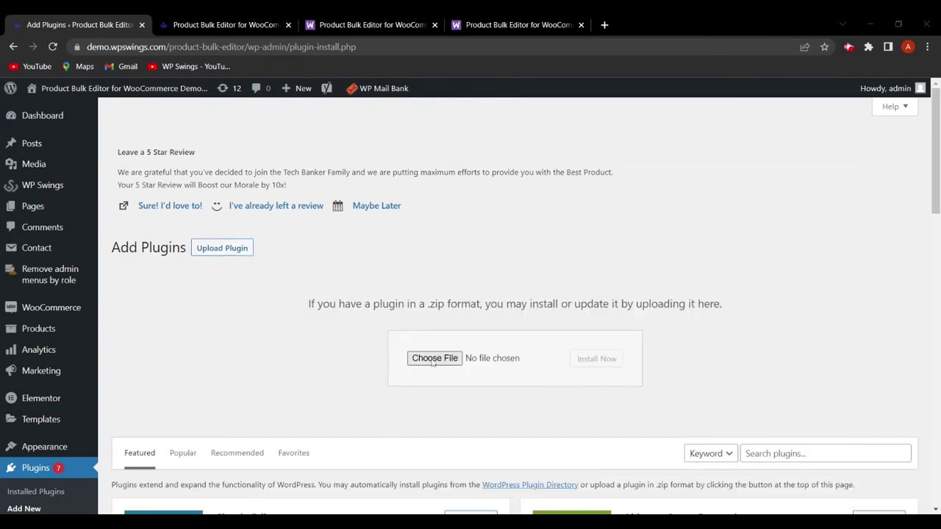
pyautogui.press('Return')
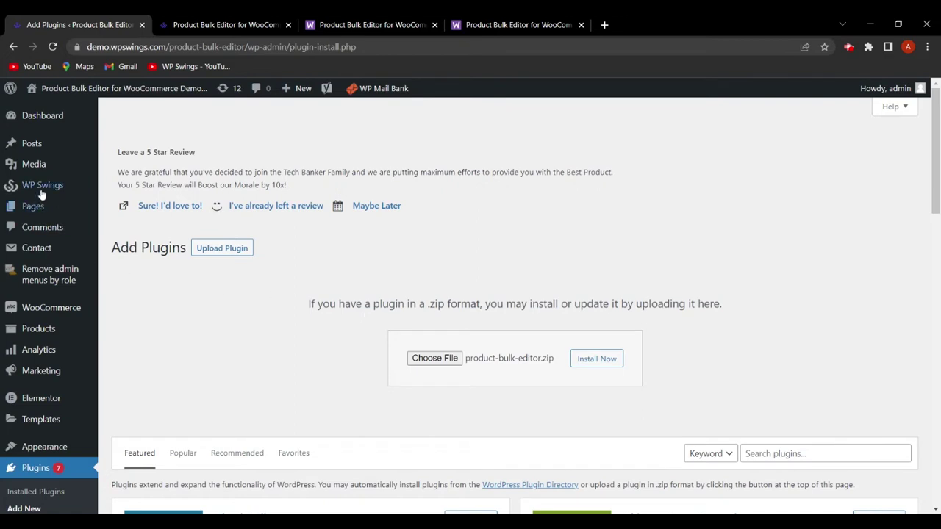
# Open the Product Bulk Editor for WooCommerce settings page under WP Swings
pyautogui.moveTo(46, 190)
pyautogui.click(170, 193)
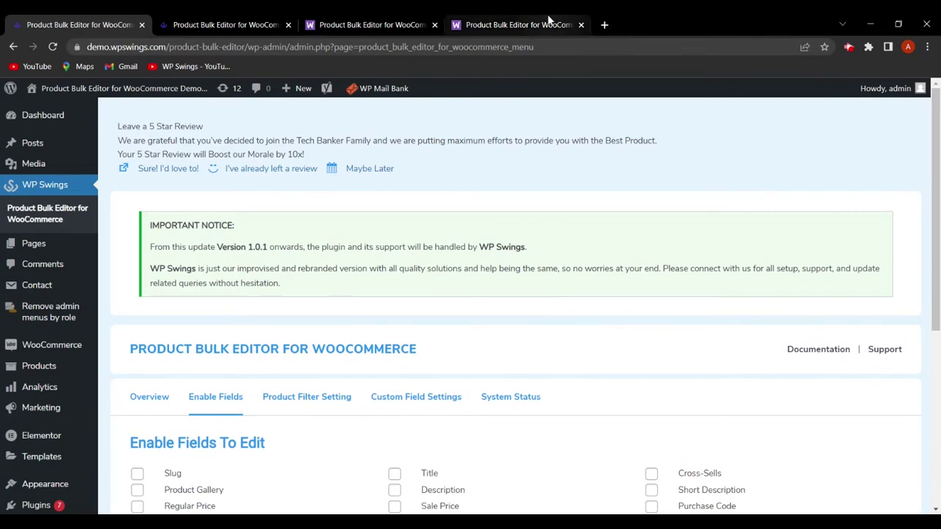
# Look over the overview, installation and Enable Fields sections of the plugin's WooCommerce documentation page
pyautogui.click(515, 24)
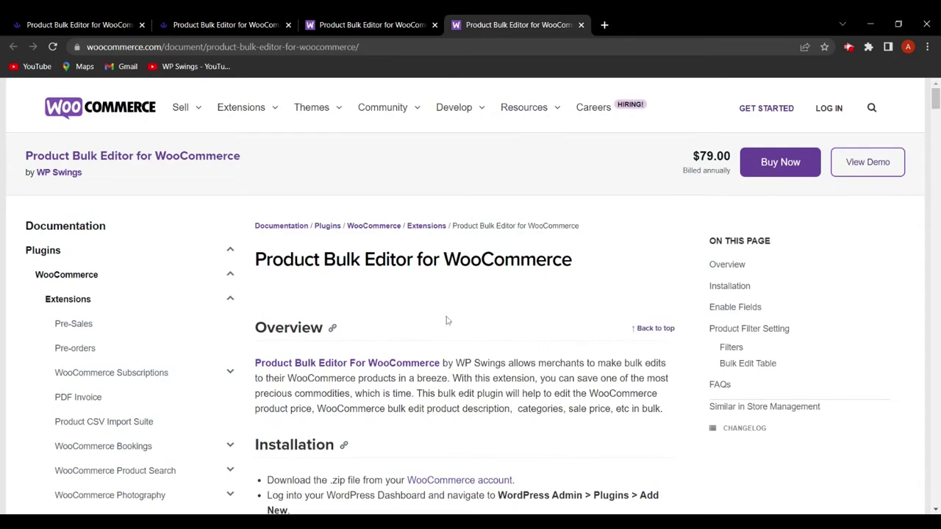
pyautogui.scroll(-1, 446, 319)
pyautogui.scroll(-1, 474, 273)
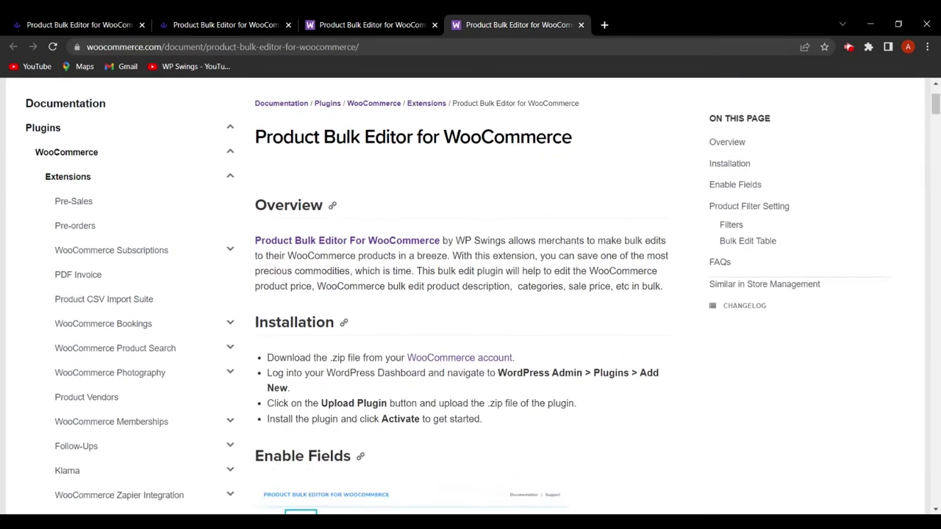
pyautogui.scroll(-2, 557, 319)
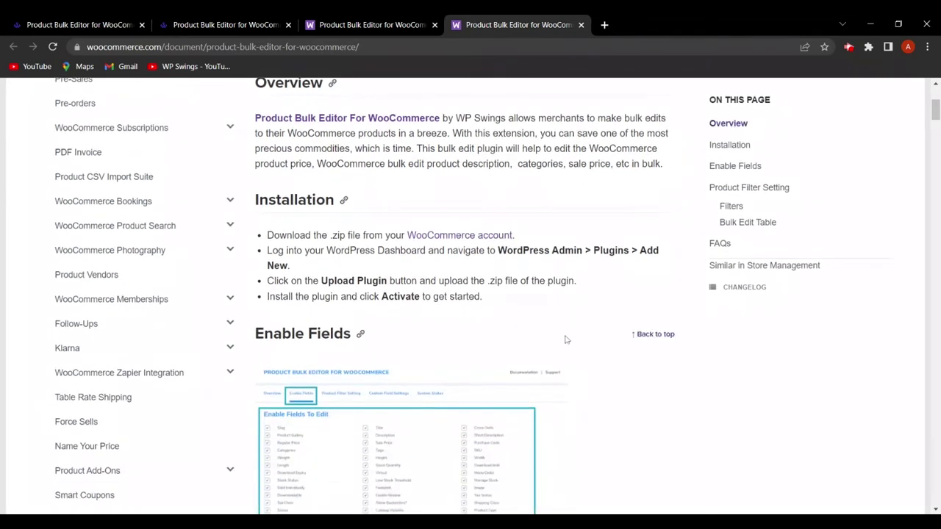
pyautogui.scroll(4, 567, 342)
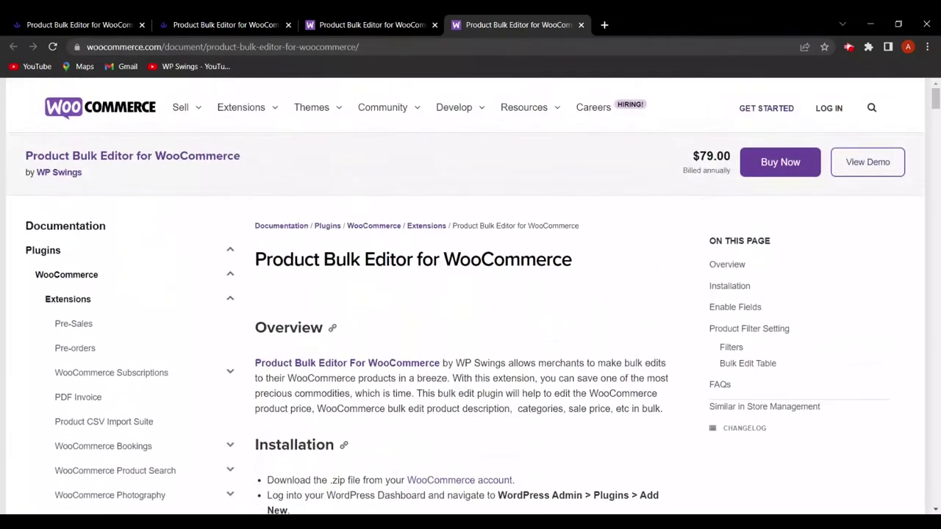
# Return to the plugin settings and select Title among the fields to edit
pyautogui.click(83, 22)
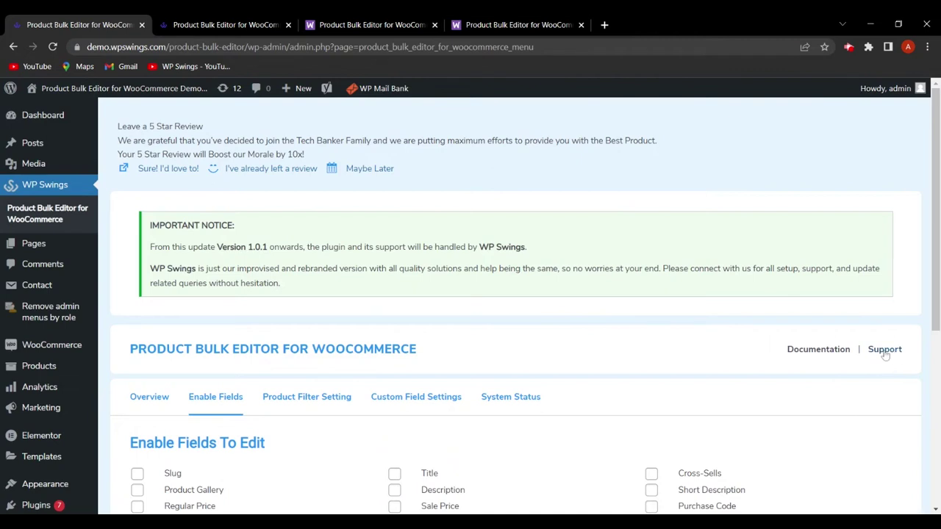
pyautogui.scroll(-1, 633, 377)
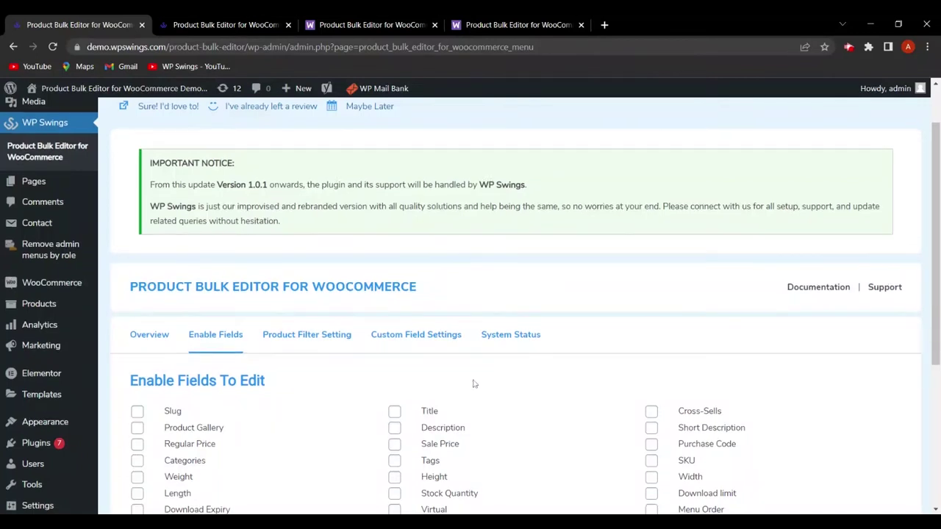
pyautogui.scroll(-1, 475, 383)
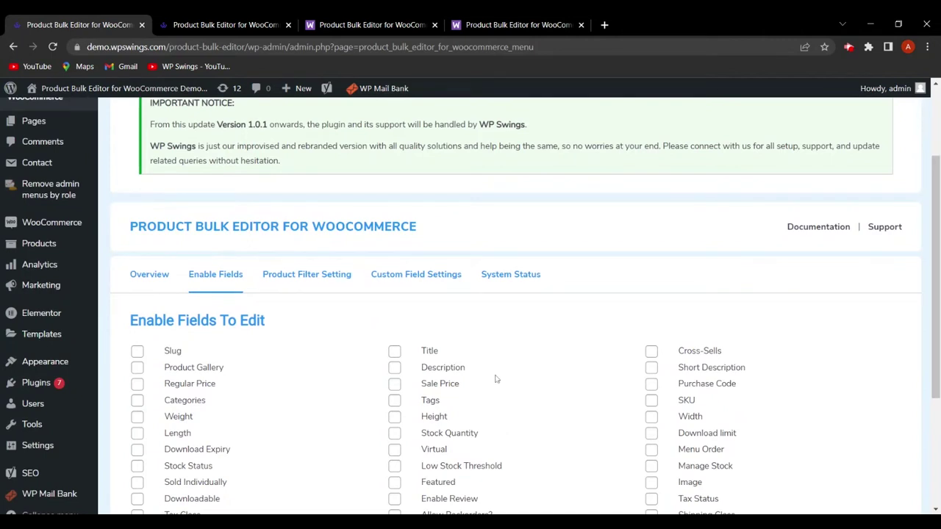
pyautogui.scroll(-2, 494, 351)
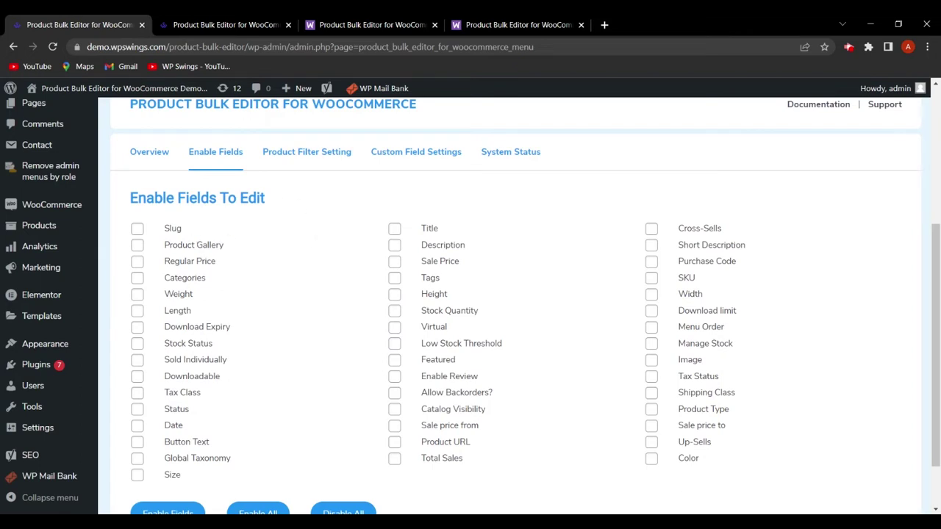
pyautogui.click(395, 231)
pyautogui.scroll(-2, 630, 334)
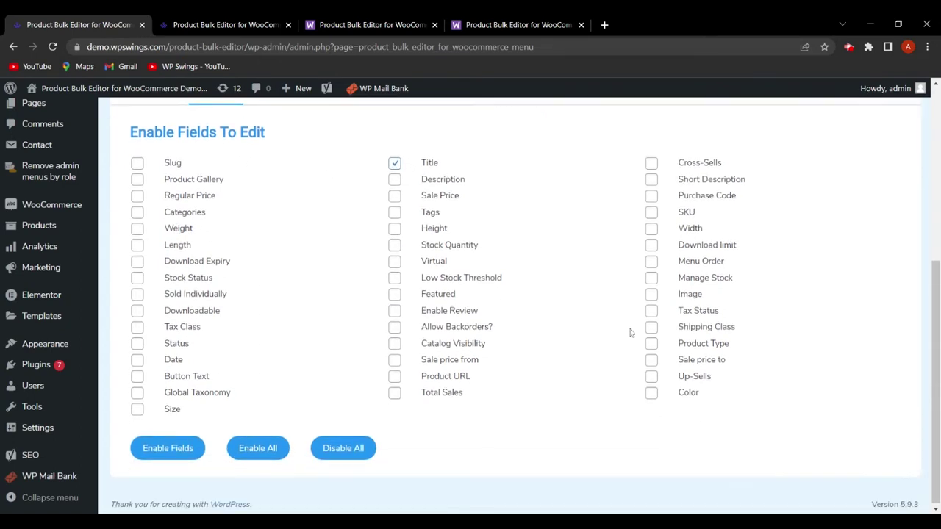
# In the Product Filter Setting list, start a bulk edit of the WordPress Pennant and test products
pyautogui.click(245, 19)
pyautogui.scroll(5, 436, 304)
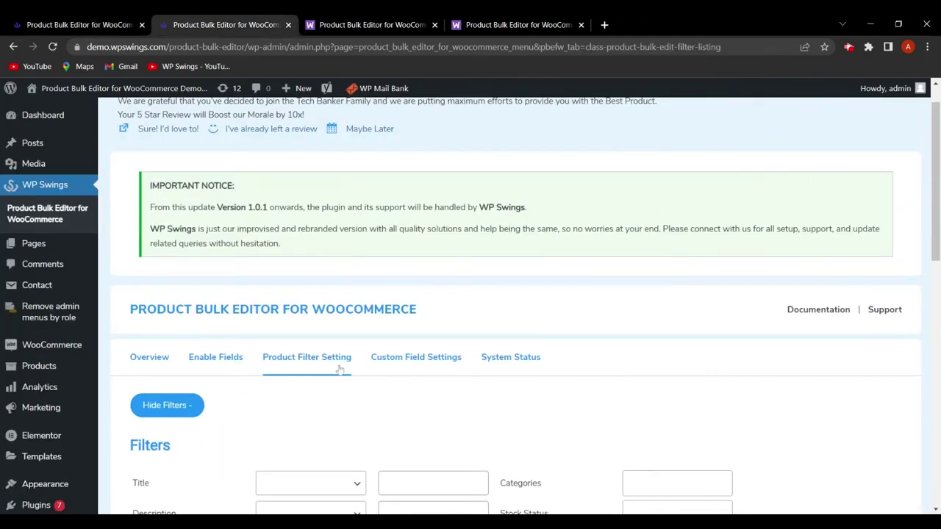
pyautogui.scroll(-4, 325, 353)
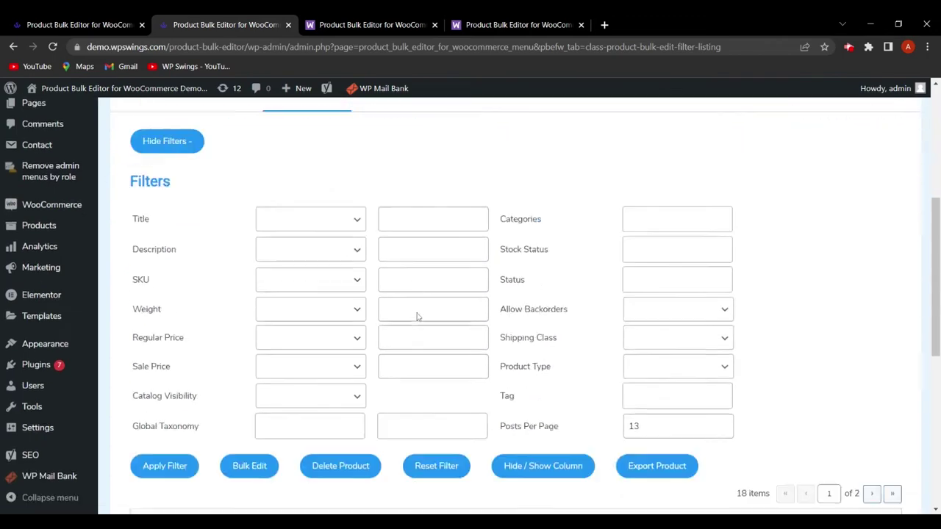
pyautogui.scroll(-3, 417, 316)
pyautogui.scroll(-1, 218, 368)
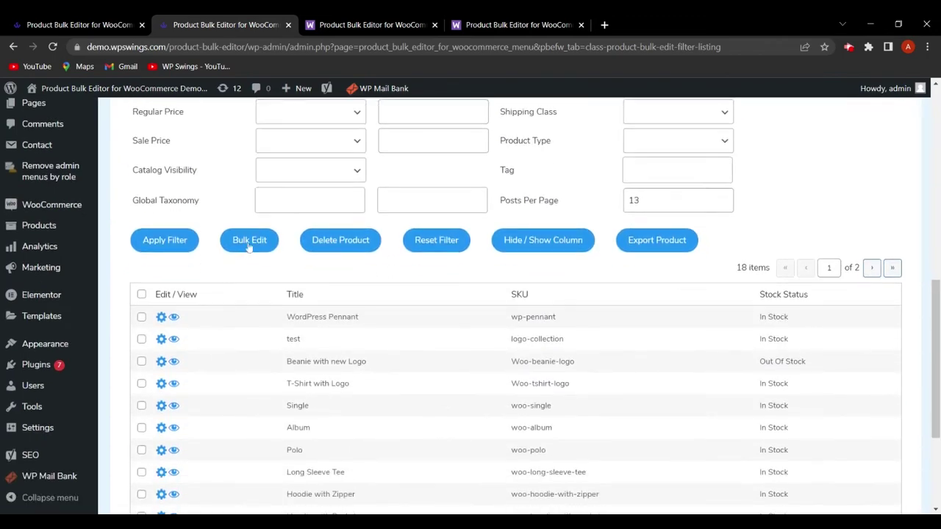
pyautogui.click(251, 245)
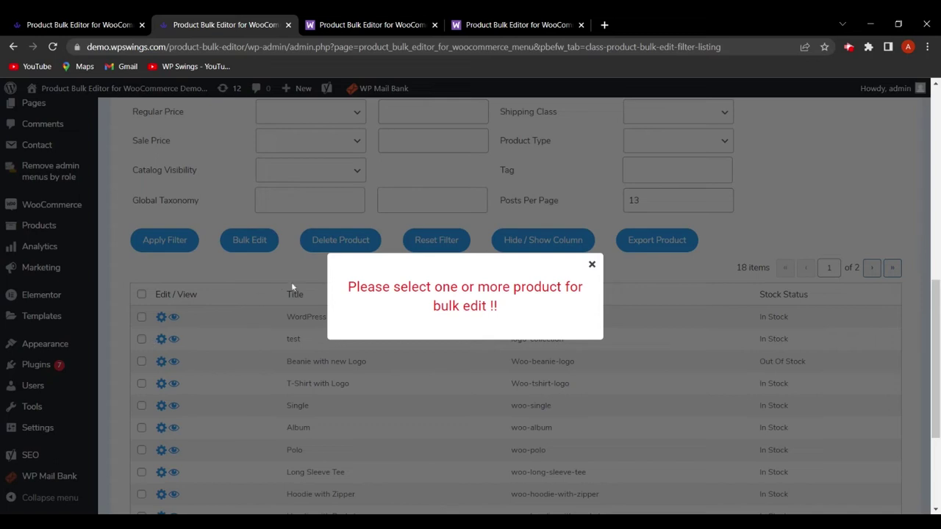
pyautogui.click(592, 264)
pyautogui.click(141, 316)
pyautogui.click(141, 339)
pyautogui.click(245, 243)
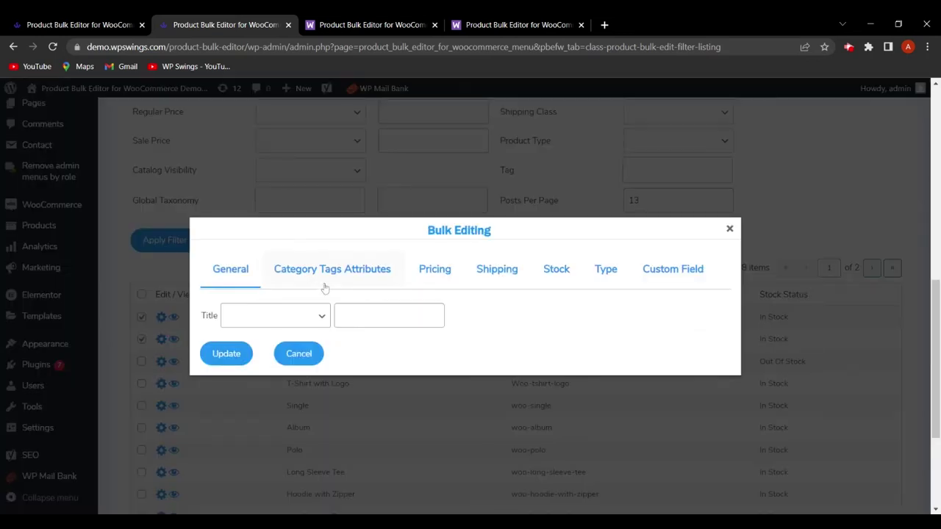
# Examine which fields each Bulk Editing section offers, from General through Custom Field, and return to General
pyautogui.click(240, 284)
pyautogui.click(347, 278)
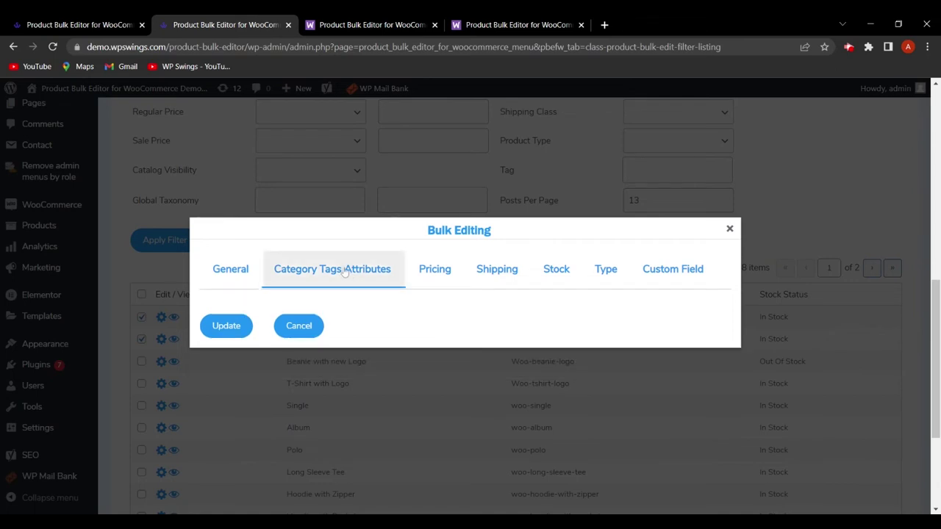
pyautogui.click(436, 270)
pyautogui.click(503, 273)
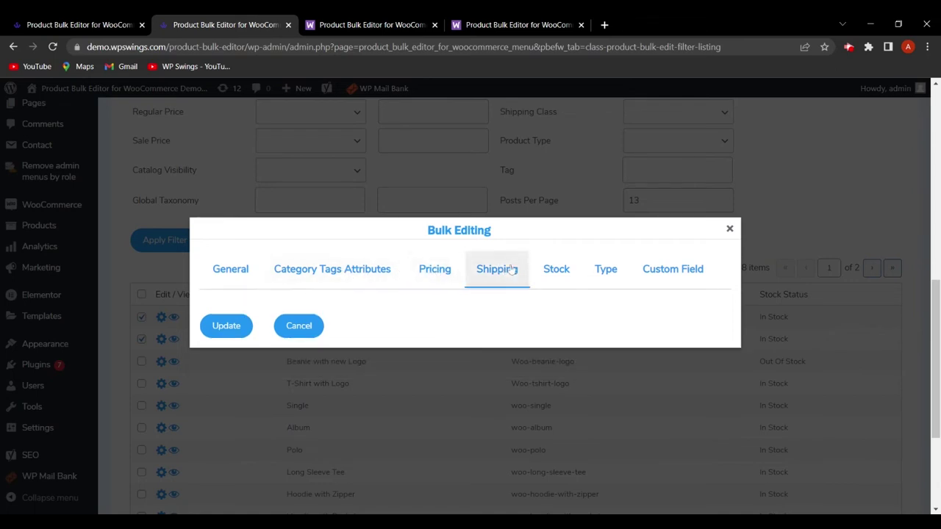
pyautogui.click(560, 273)
pyautogui.click(607, 273)
pyautogui.click(669, 274)
pyautogui.click(254, 269)
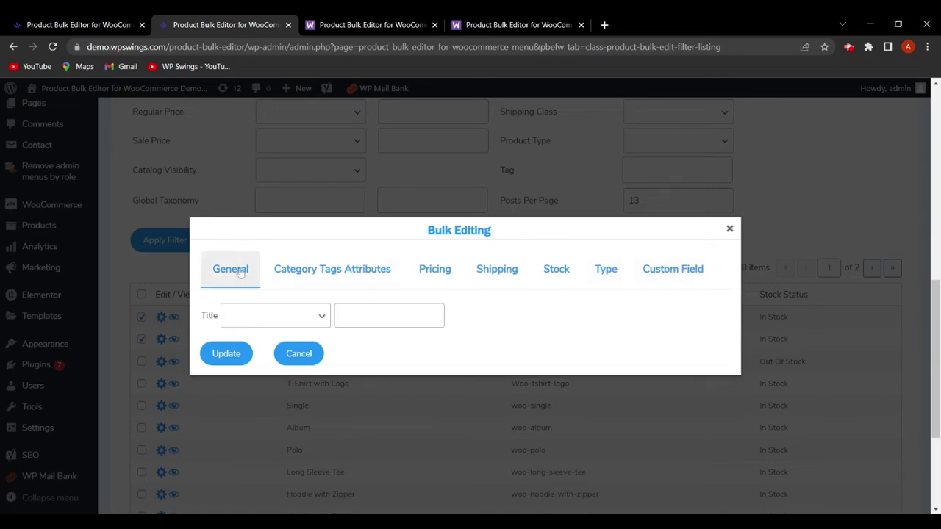
# In Enable Fields, also select Slug, Product Gallery, Regular Price, Categories, Weight, SKU, Width, Height and Stock Quantity
pyautogui.click(92, 25)
pyautogui.scroll(-3, 305, 314)
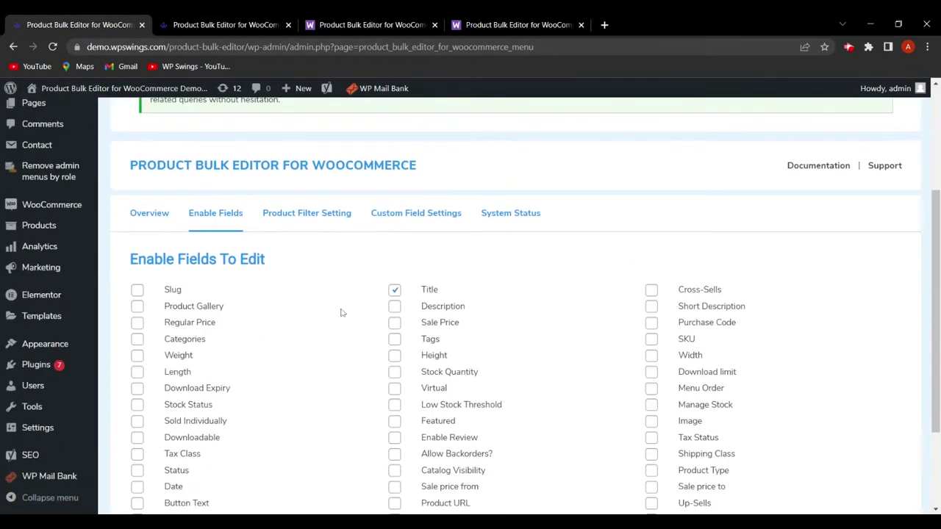
pyautogui.scroll(-1, 198, 281)
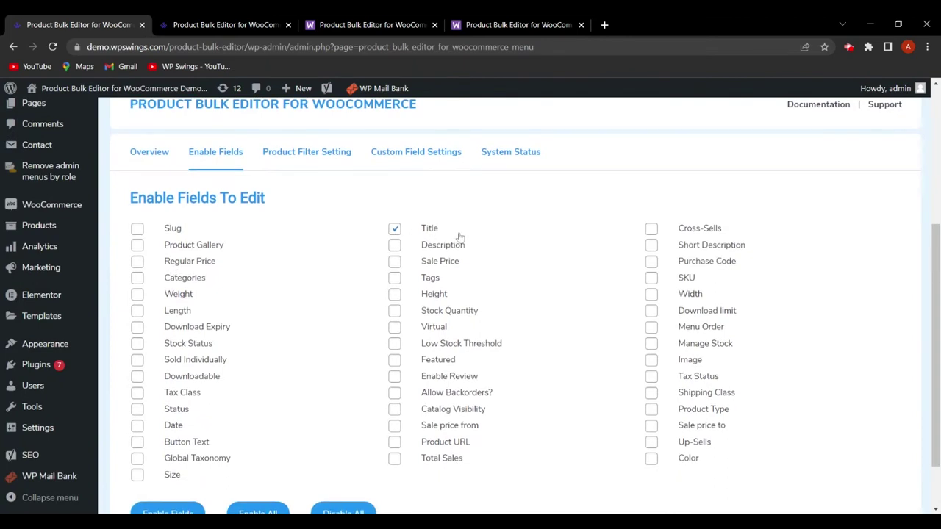
pyautogui.click(137, 229)
pyautogui.scroll(-1, 295, 254)
pyautogui.click(137, 177)
pyautogui.click(138, 193)
pyautogui.click(137, 211)
pyautogui.click(138, 227)
pyautogui.click(651, 210)
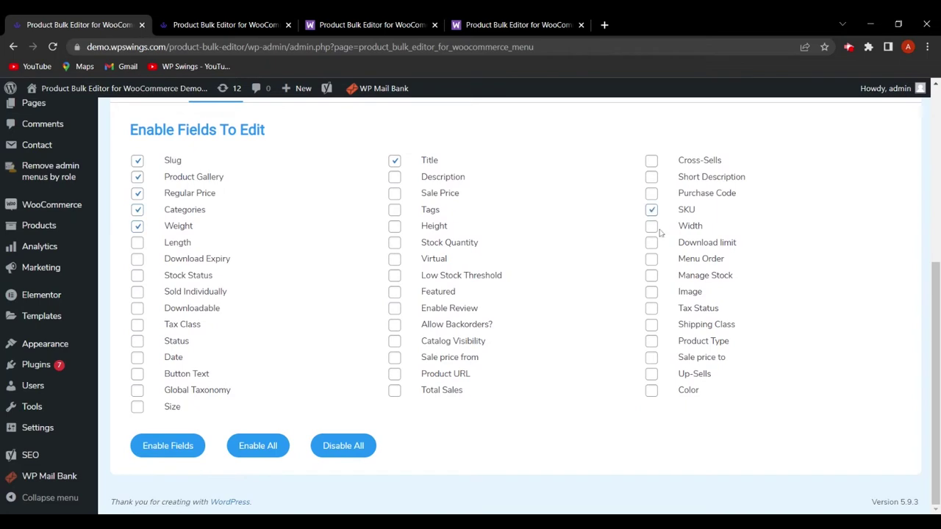
pyautogui.click(652, 227)
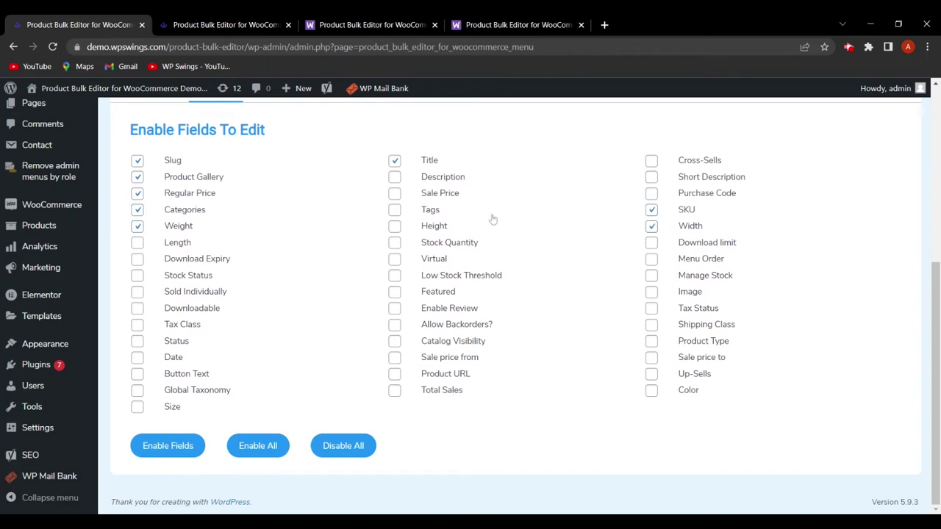
pyautogui.click(395, 227)
pyautogui.click(396, 245)
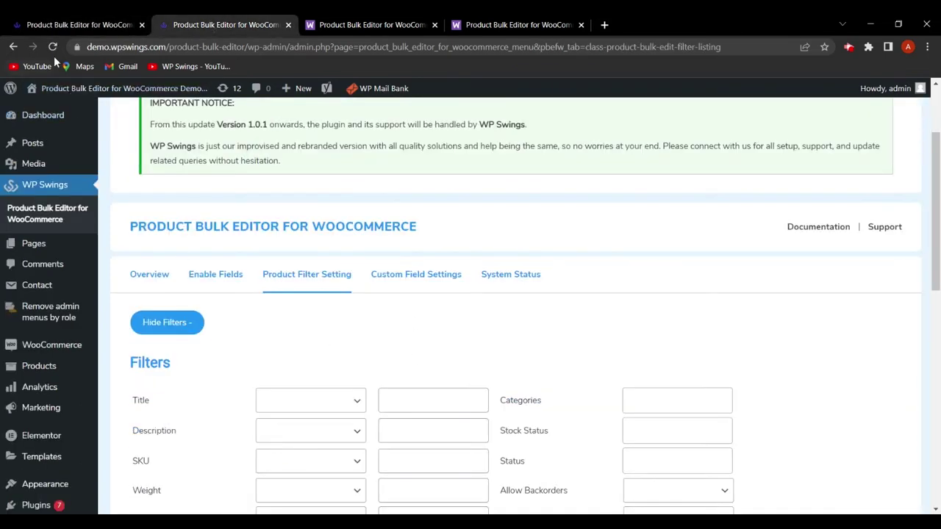
# Start a bulk edit of the WordPress Pennant product from the Product Filter Setting list
pyautogui.scroll(-7, 143, 239)
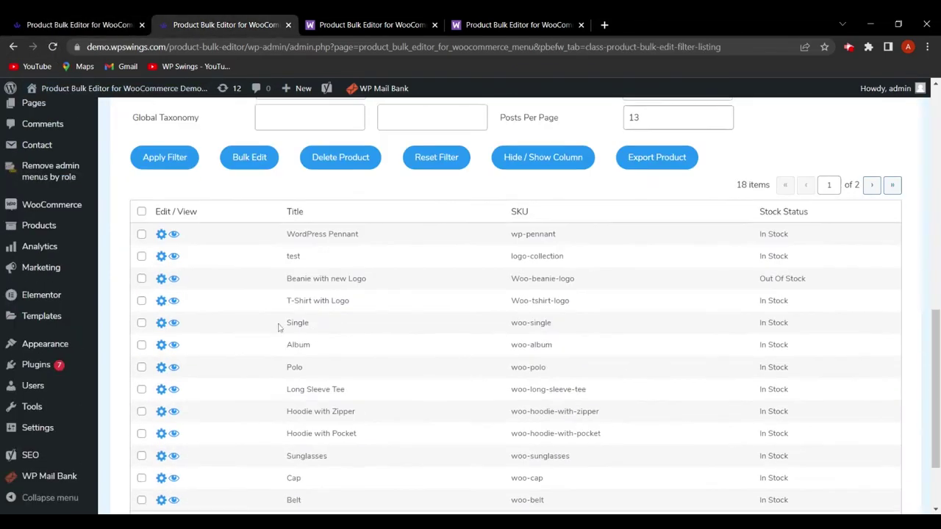
pyautogui.click(141, 235)
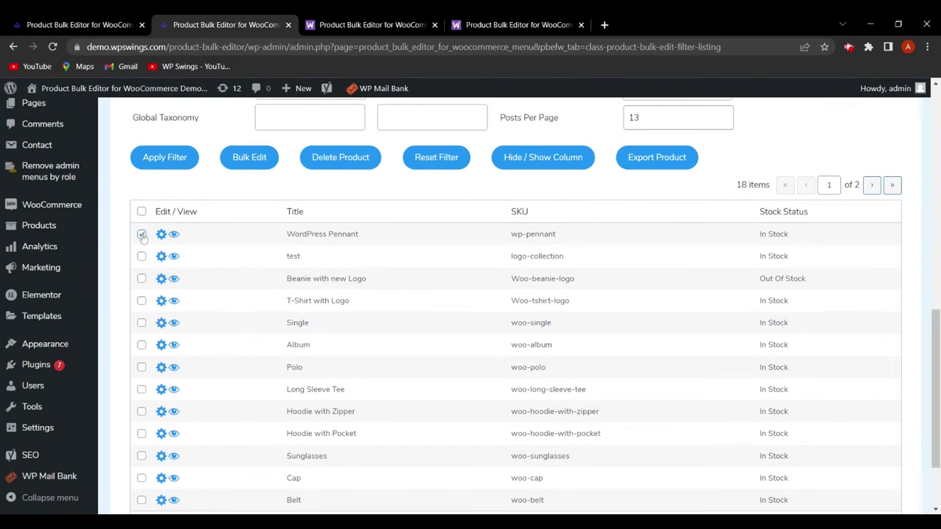
pyautogui.click(250, 158)
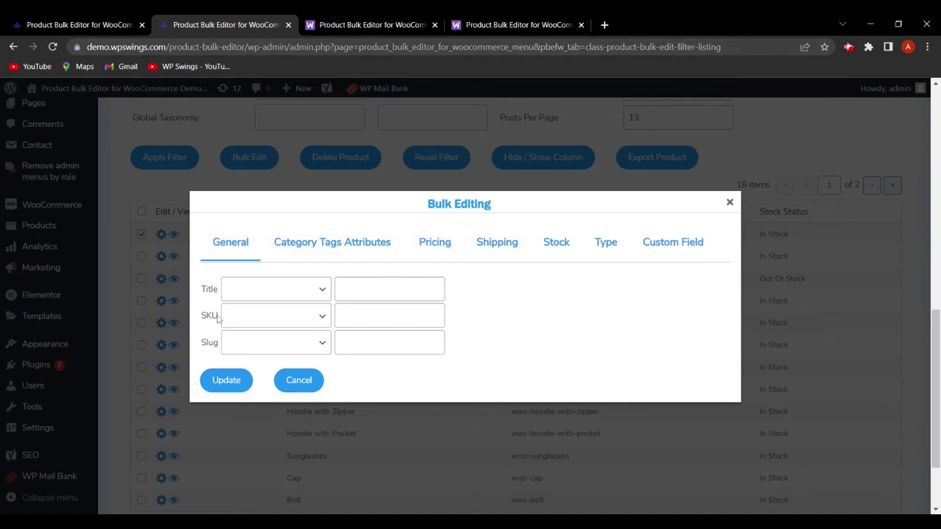
# Examine the fields offered in the category, pricing, shipping, stock and type sections of Bulk Editing
pyautogui.click(308, 248)
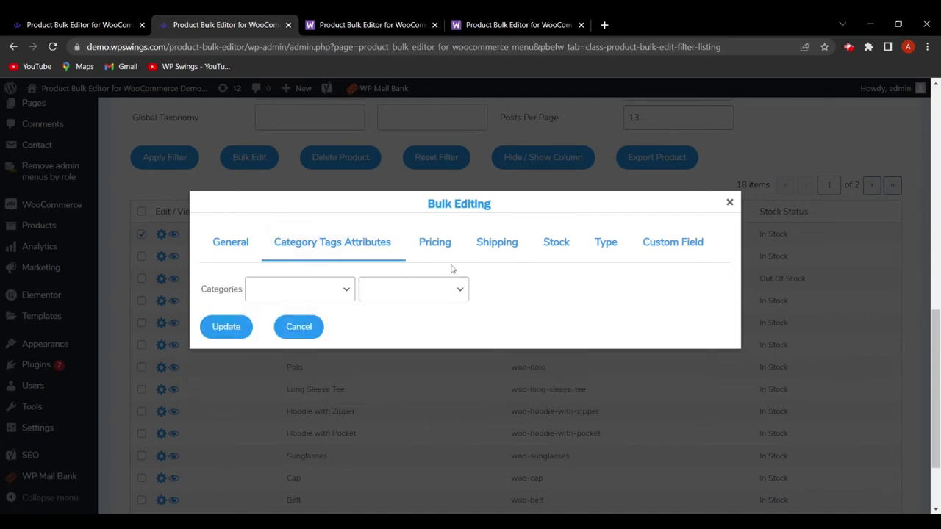
pyautogui.click(437, 244)
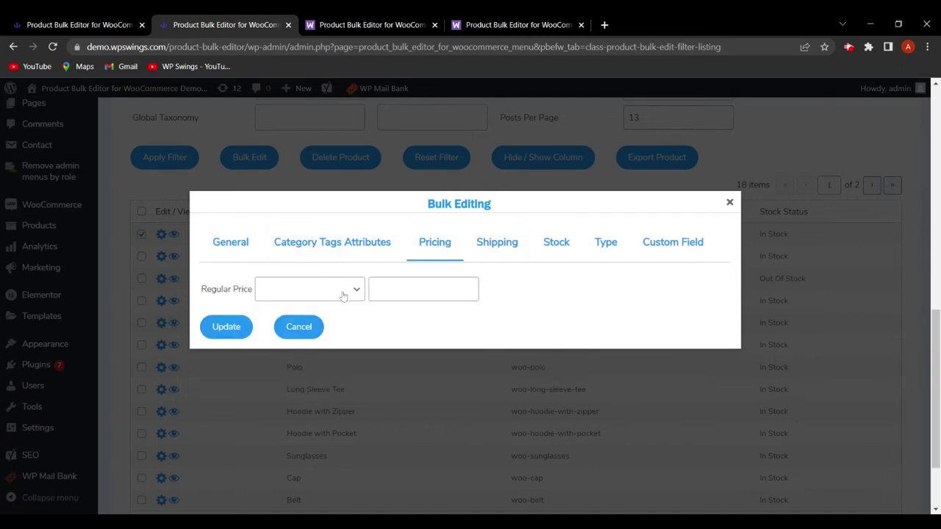
pyautogui.click(490, 249)
pyautogui.click(558, 248)
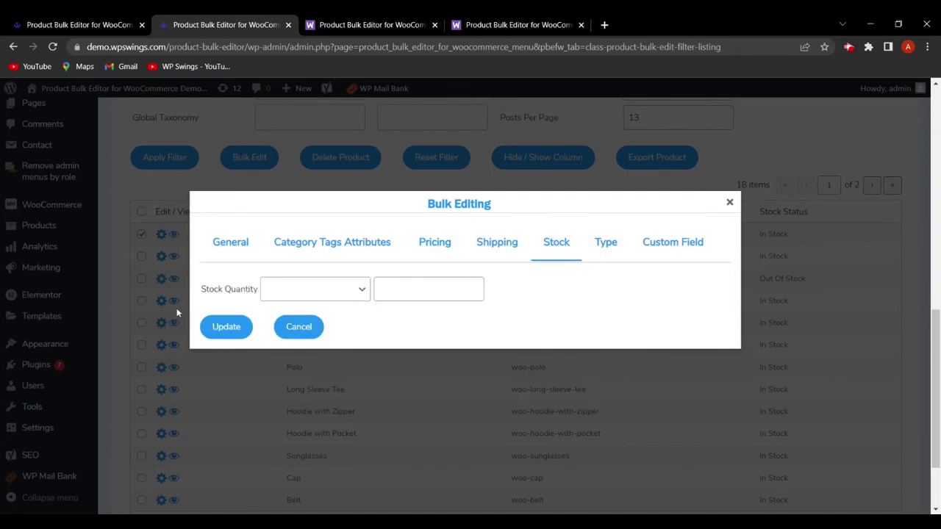
pyautogui.click(600, 250)
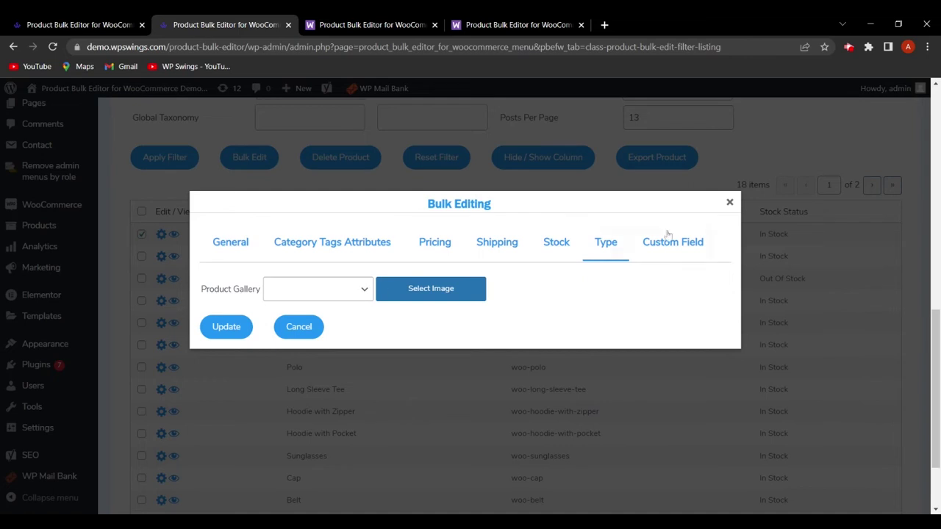
# Use Set New in the General section to retitle the selected product "The WordPress Penant" and update it
pyautogui.click(689, 250)
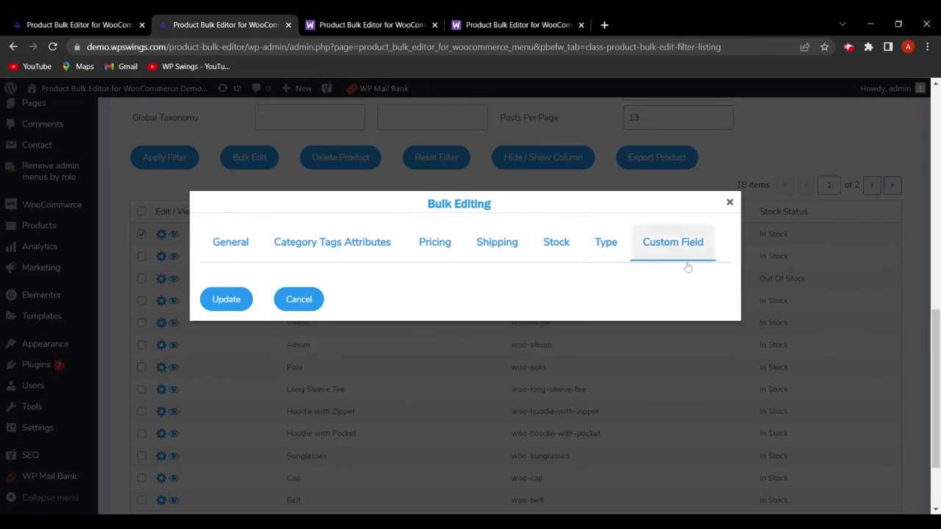
pyautogui.click(234, 244)
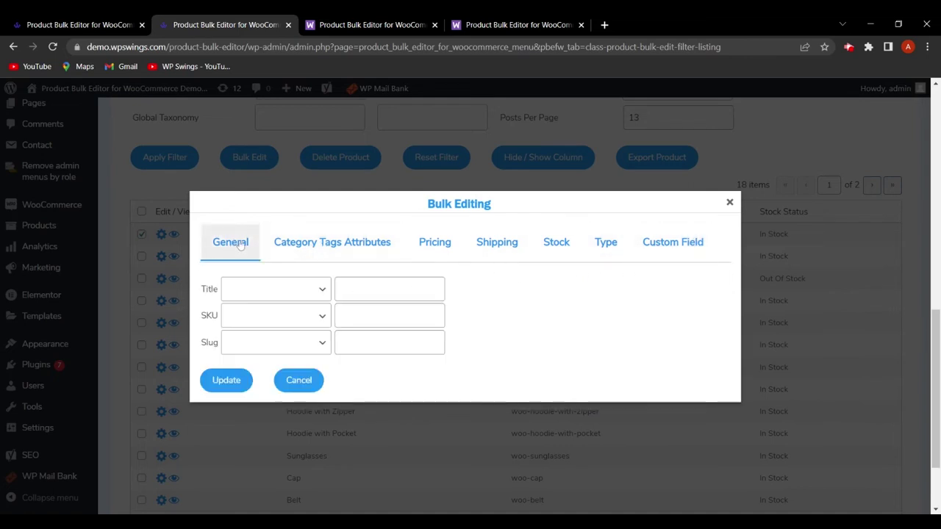
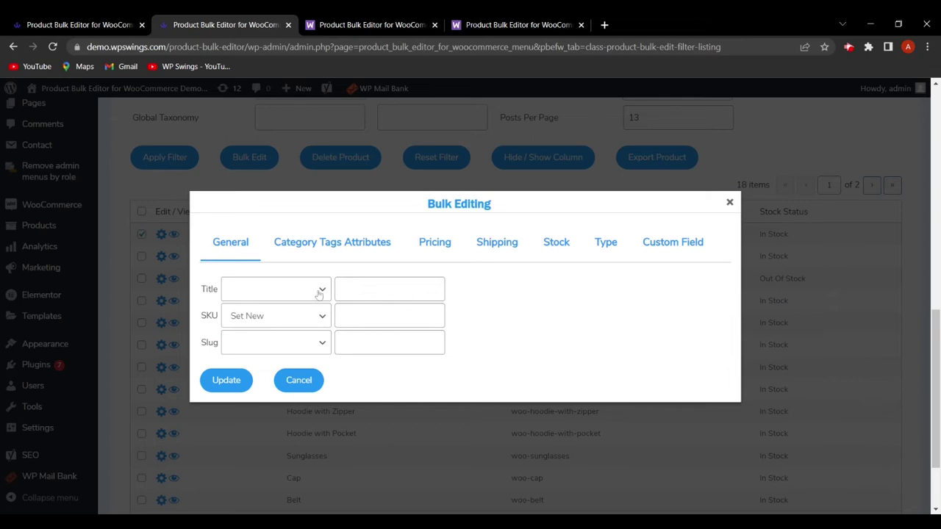
pyautogui.click(311, 307)
pyautogui.click(389, 289)
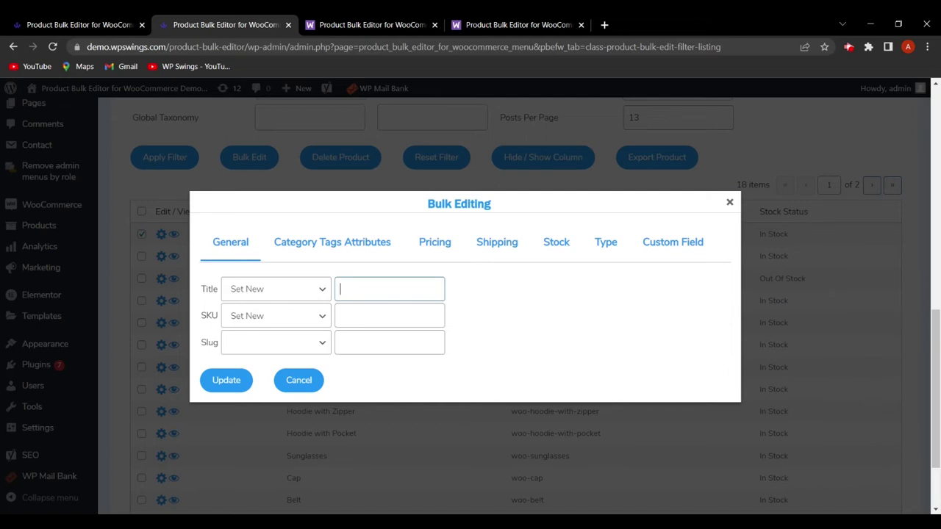
pyautogui.write('The WordPress Penant')
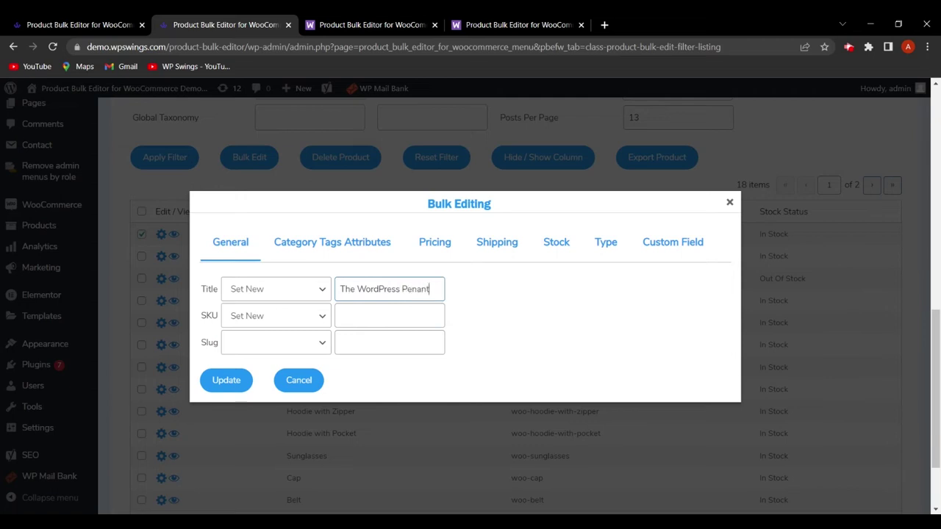
pyautogui.click(225, 380)
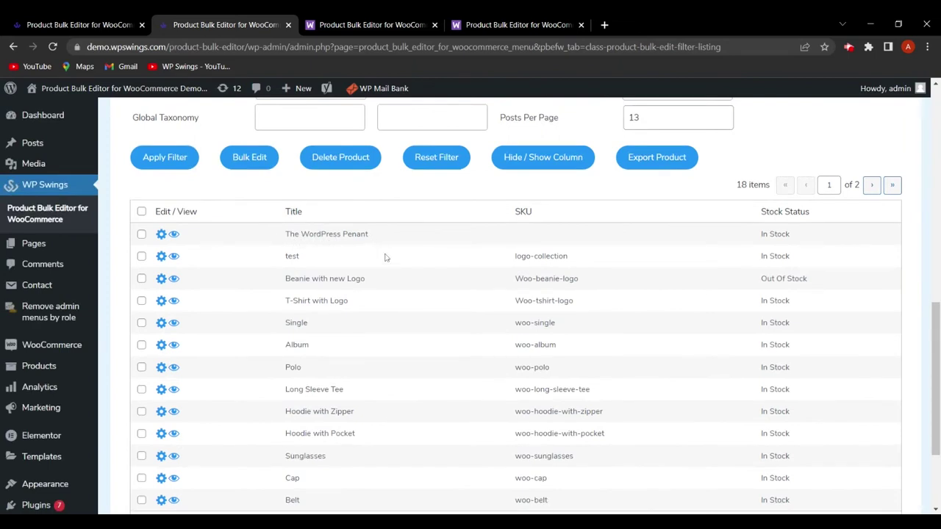
# Examine the Categories choices and the Pricing and Shipping fields in a bulk edit of The WordPress Penant, and close it without updating
pyautogui.scroll(1, 386, 261)
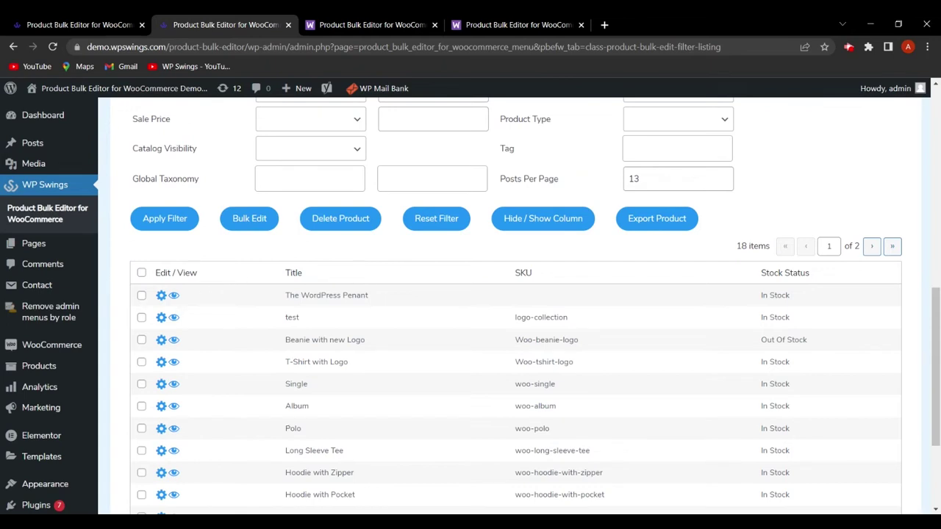
pyautogui.click(253, 223)
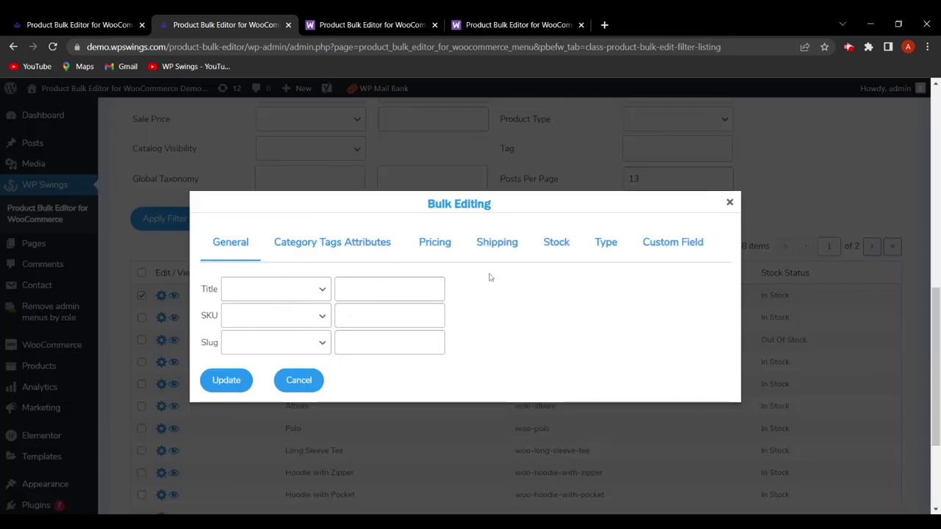
pyautogui.click(324, 249)
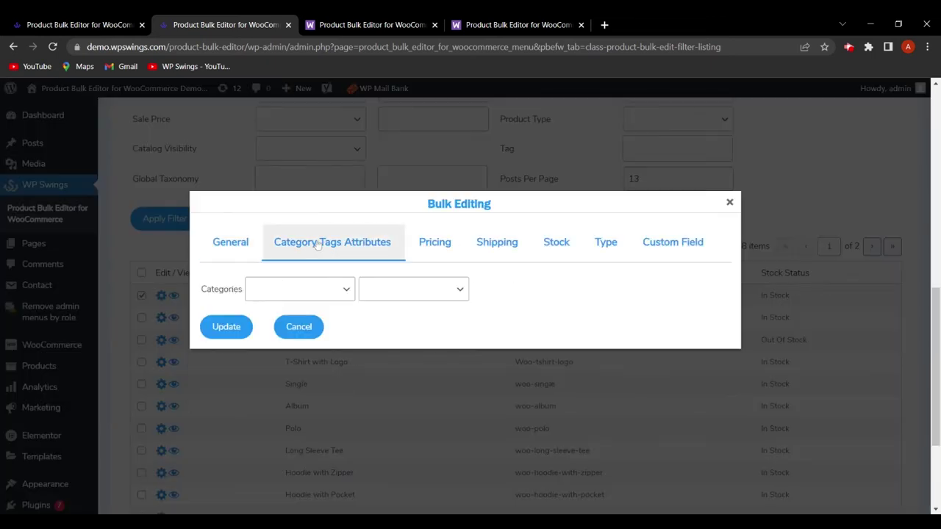
pyautogui.click(335, 307)
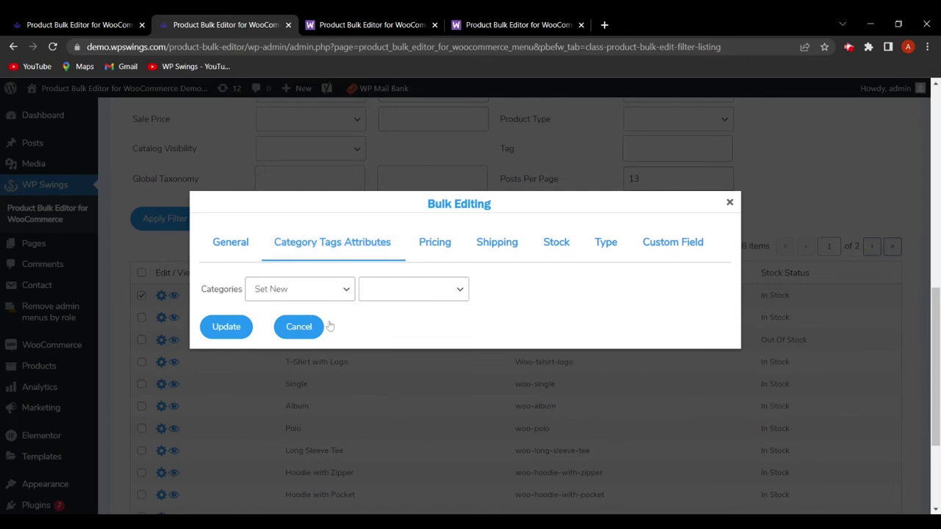
pyautogui.click(414, 307)
pyautogui.click(431, 308)
pyautogui.click(431, 351)
pyautogui.click(442, 246)
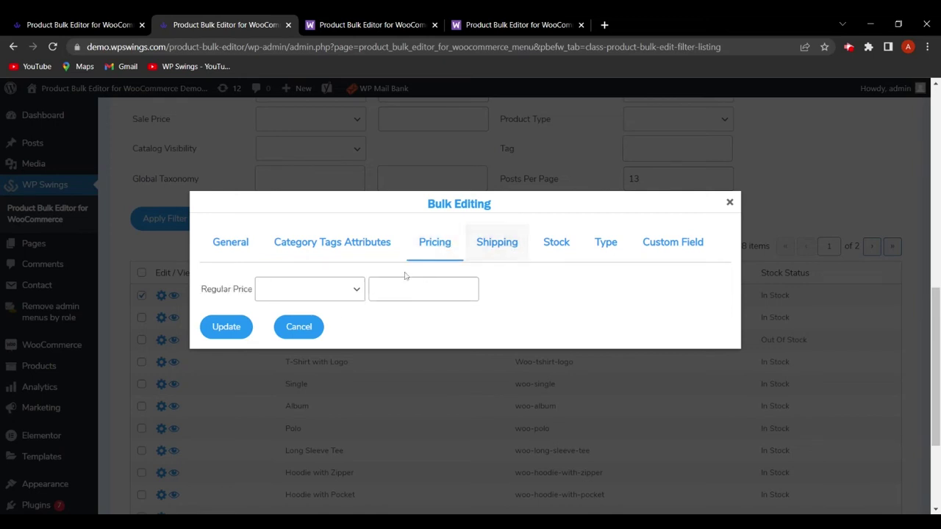
pyautogui.click(497, 243)
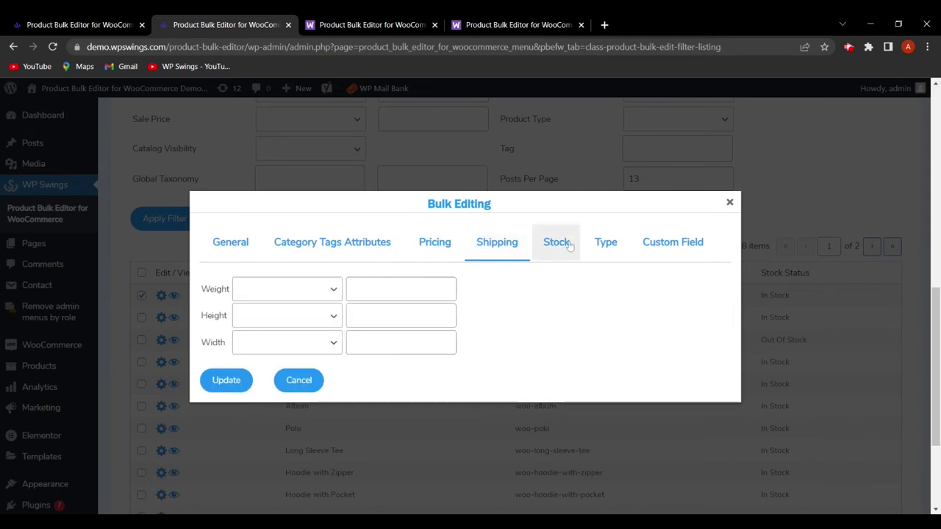
pyautogui.click(730, 203)
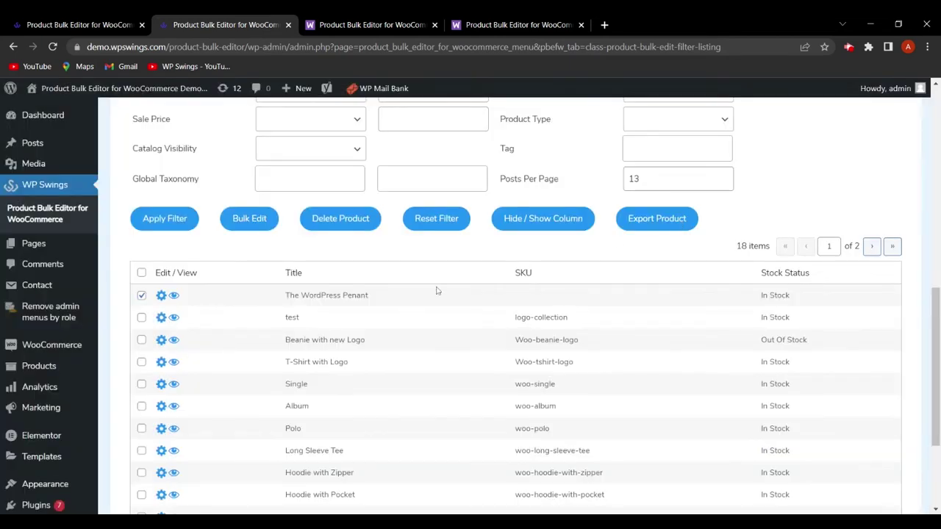
# Review the Enable Fields To Edit selection in the other browser tab, and return to look over the product list
pyautogui.click(95, 22)
pyautogui.scroll(-5, 269, 253)
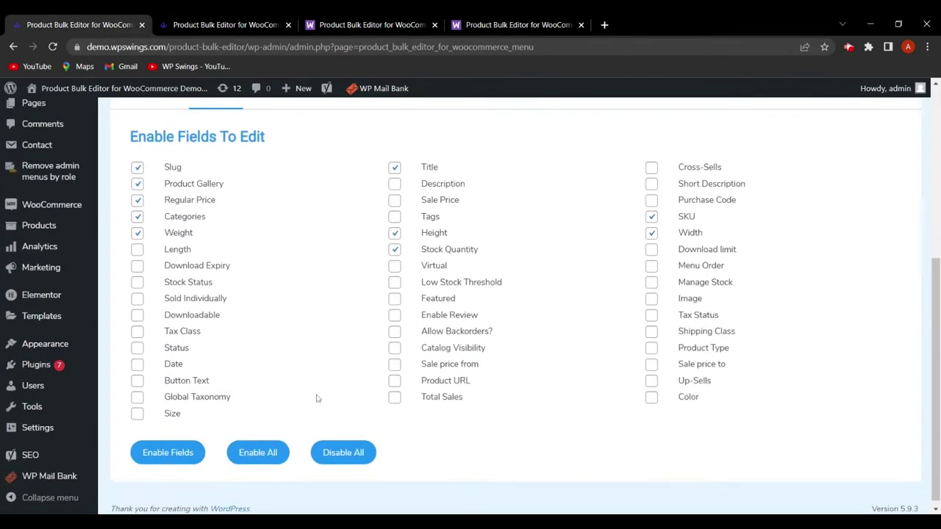
pyautogui.scroll(5, 595, 274)
pyautogui.click(225, 25)
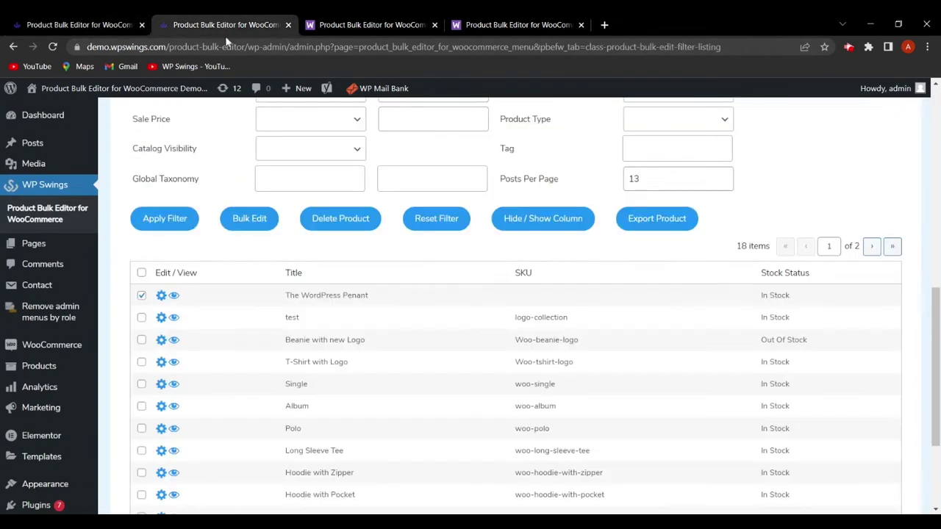
pyautogui.scroll(5, 320, 306)
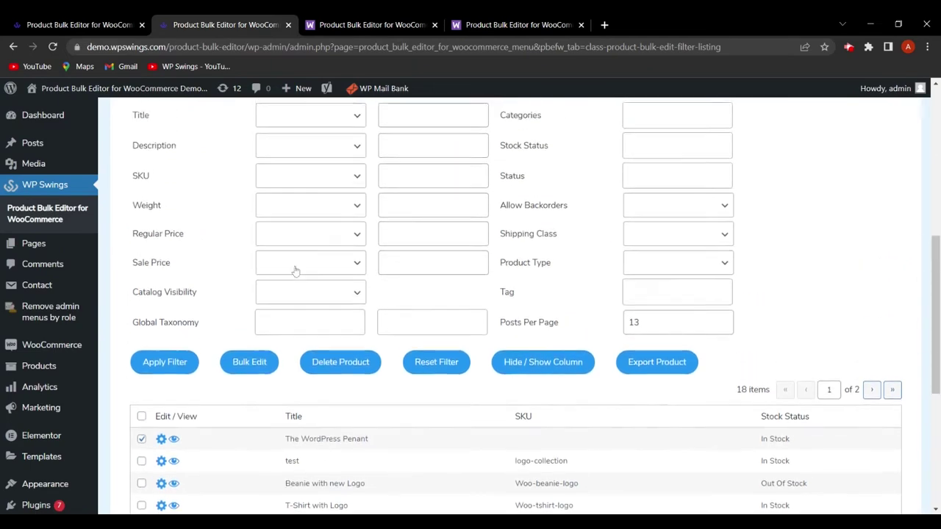
pyautogui.scroll(-5, 314, 306)
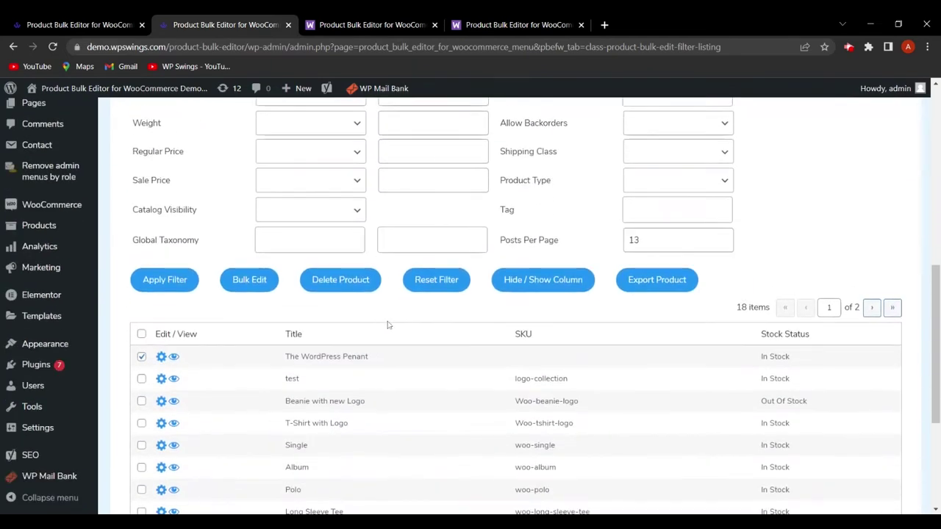
pyautogui.scroll(-2, 200, 412)
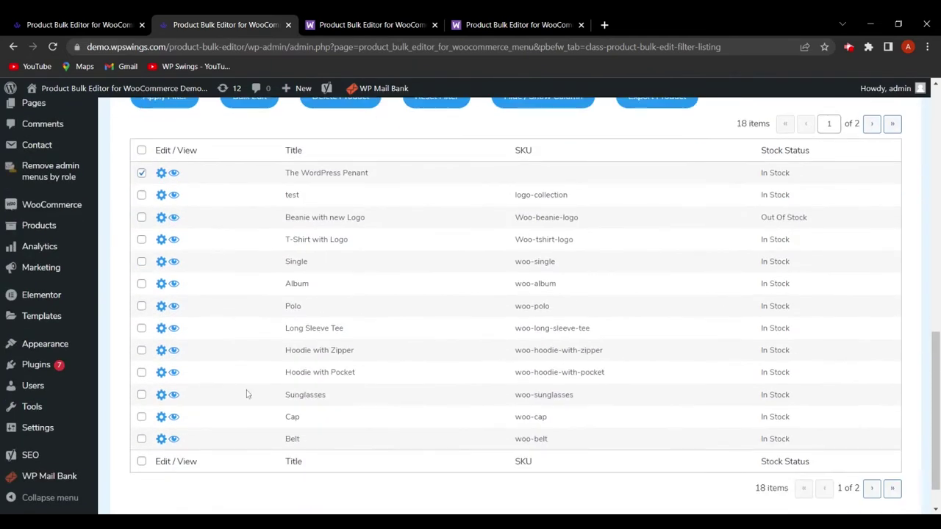
pyautogui.scroll(2, 247, 388)
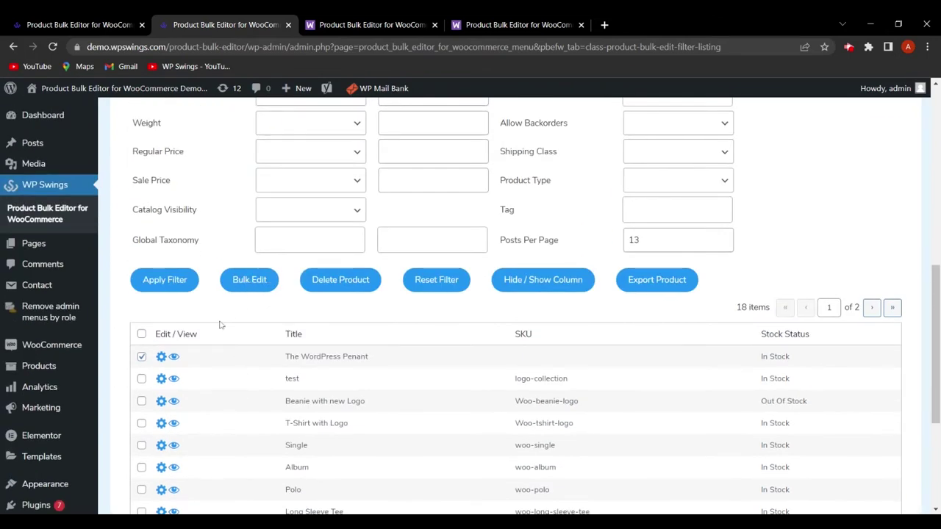
# Add Beanie with new Logo, T-Shirt with Logo and Long Sleeve Tee to the product selection
pyautogui.click(141, 423)
pyautogui.scroll(-2, 247, 448)
pyautogui.click(141, 389)
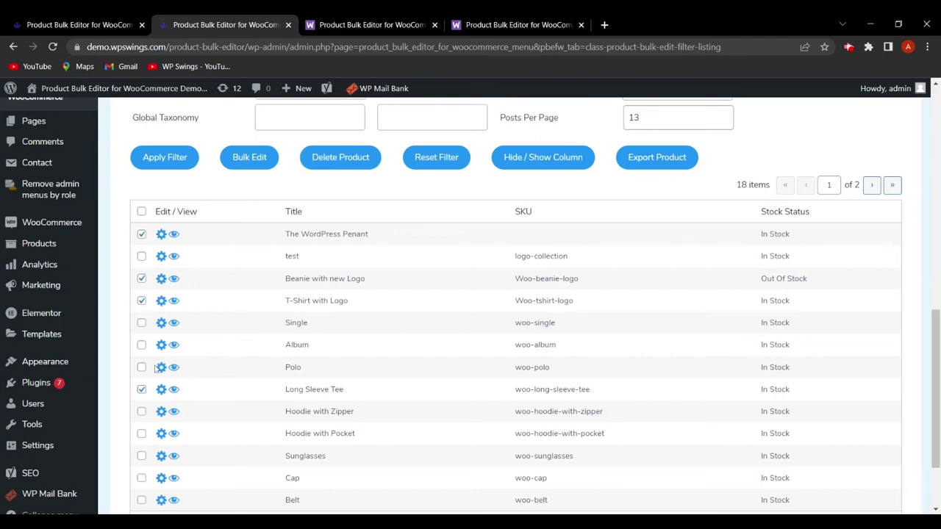
pyautogui.scroll(-2, 217, 392)
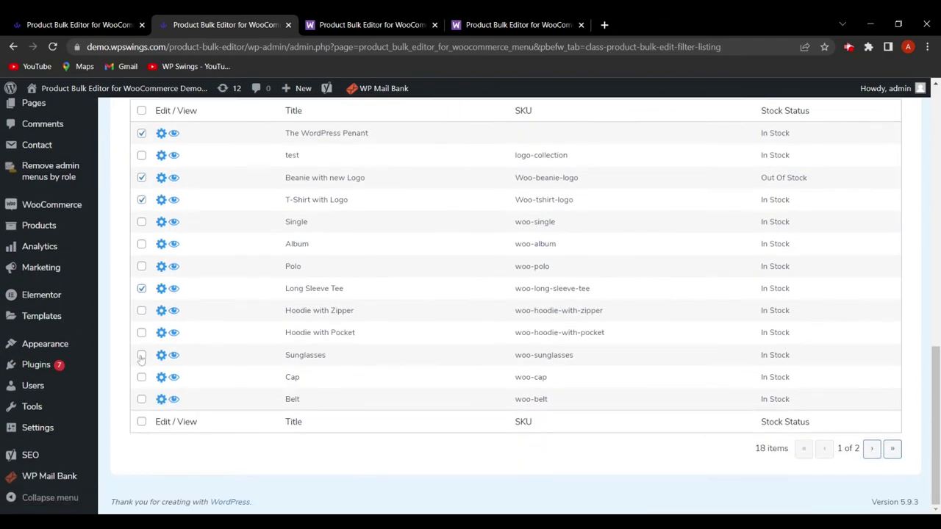
pyautogui.scroll(3, 225, 357)
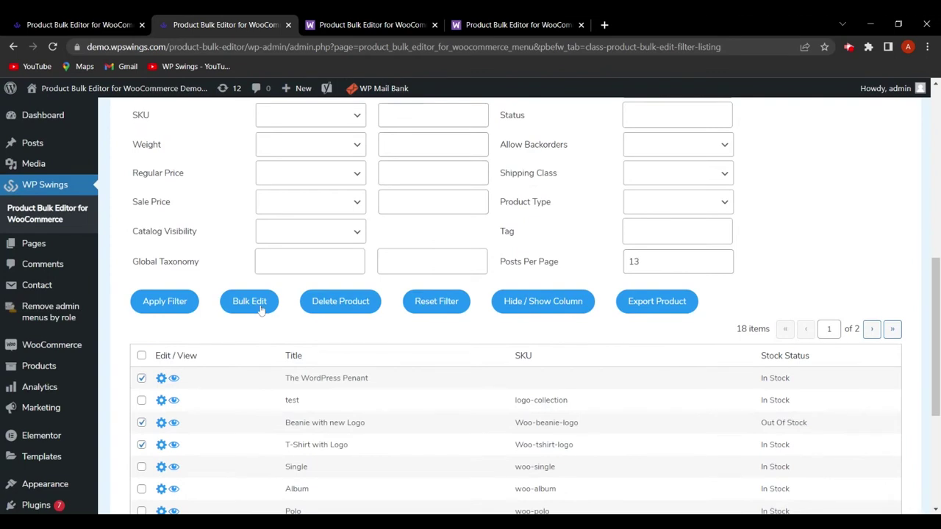
# Examine the Regular Price adjustment options, including Decrease by %, for the selected products in Bulk Editing, and close it without updating
pyautogui.click(251, 303)
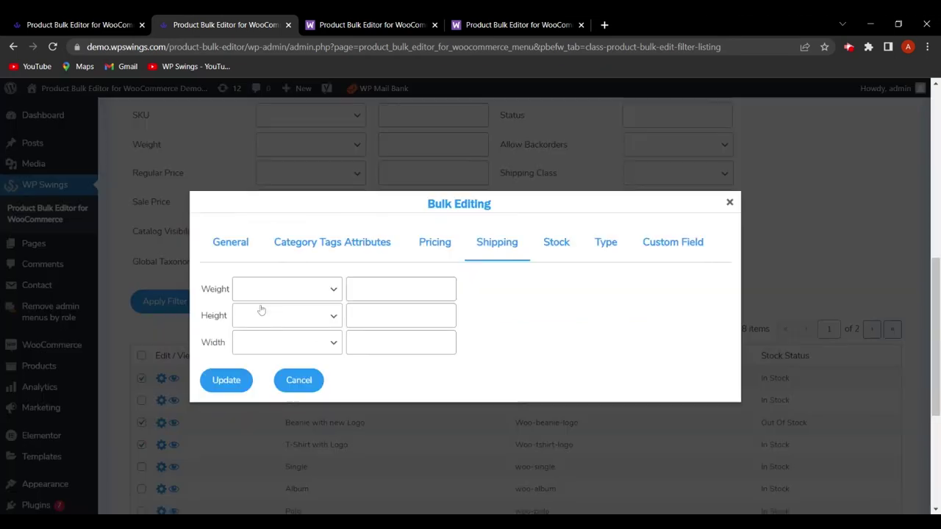
pyautogui.click(436, 250)
pyautogui.click(312, 306)
pyautogui.click(352, 307)
pyautogui.click(339, 306)
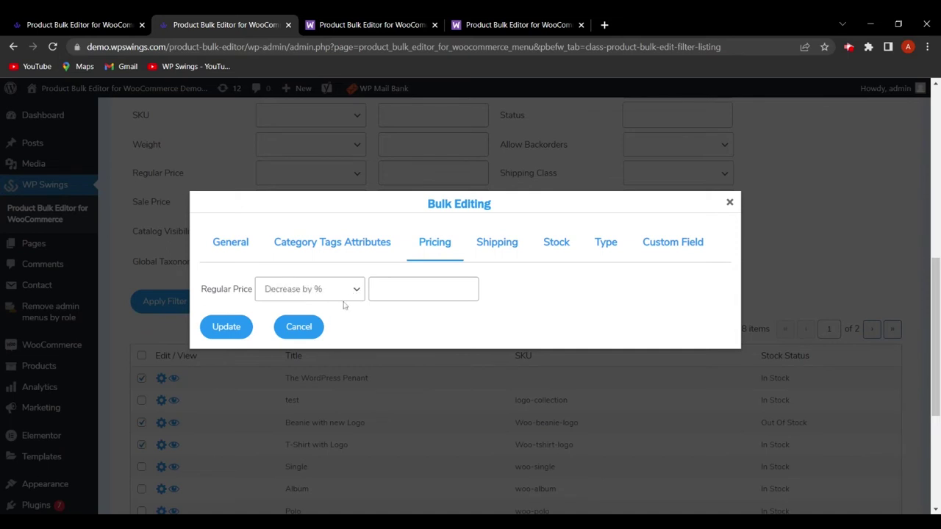
pyautogui.press('Down')
pyautogui.click(344, 307)
pyautogui.click(730, 203)
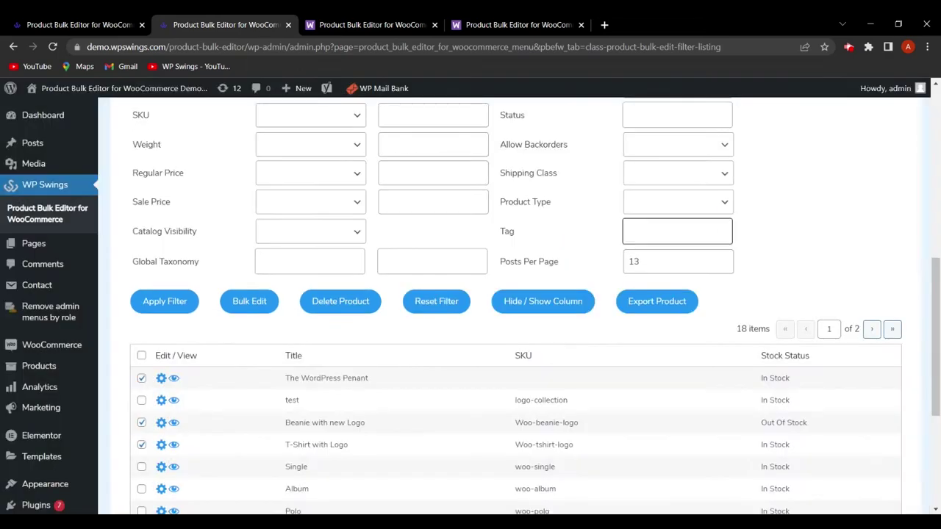
# Examine the filters offered in Product Filter Setting, from Title and Categories through Global Taxonomy and Posts Per Page
pyautogui.scroll(3, 719, 289)
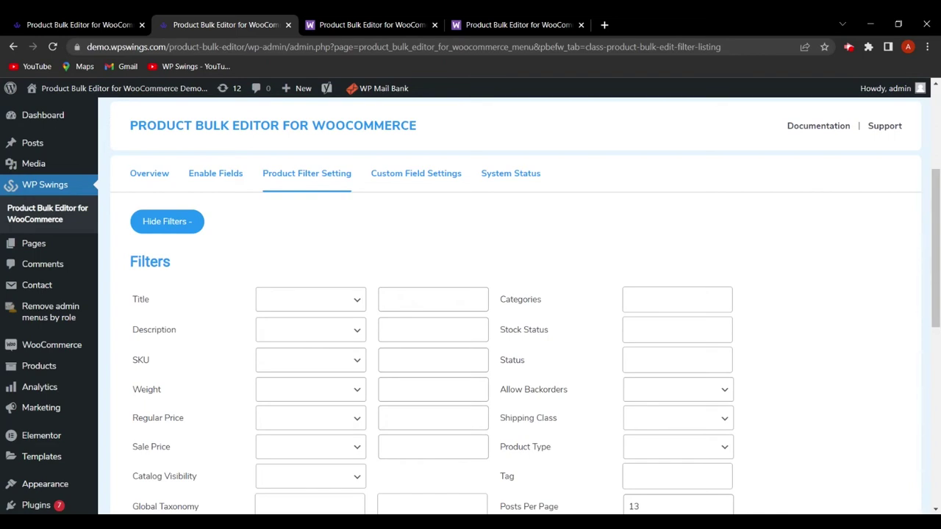
pyautogui.scroll(-3, 551, 242)
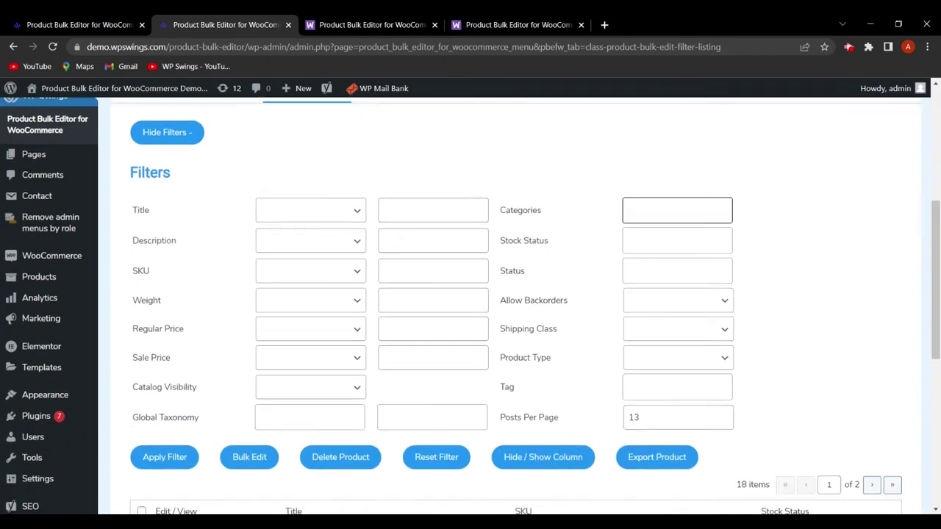
pyautogui.scroll(3, 551, 243)
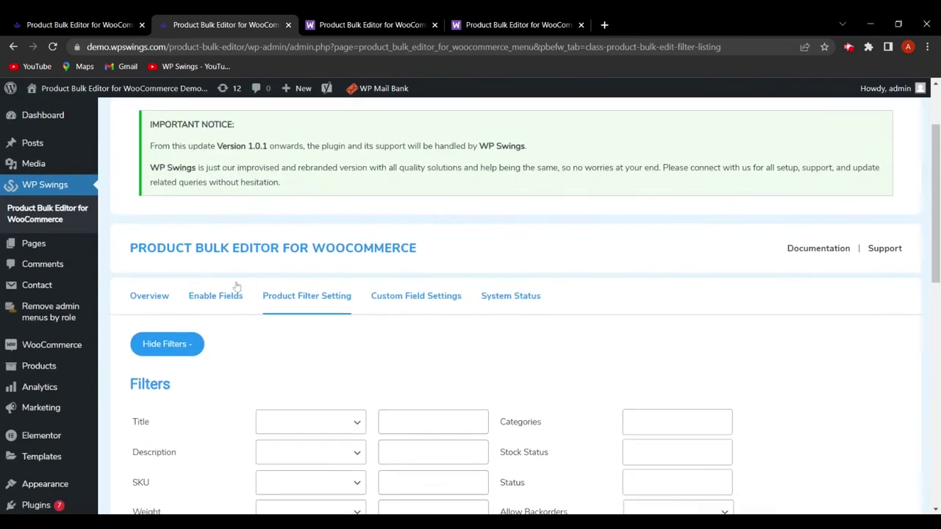
pyautogui.scroll(-3, 540, 343)
pyautogui.scroll(-3, 535, 339)
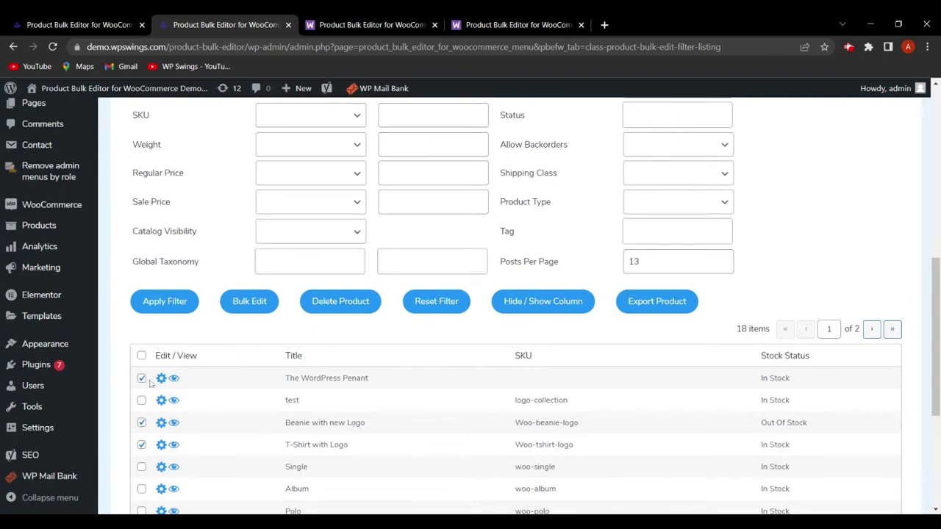
pyautogui.scroll(3, 282, 359)
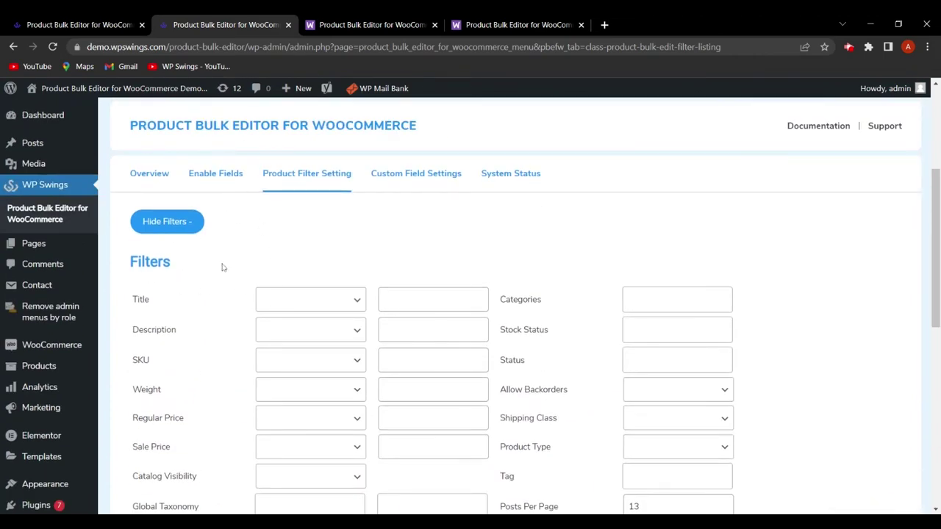
pyautogui.scroll(1, 629, 310)
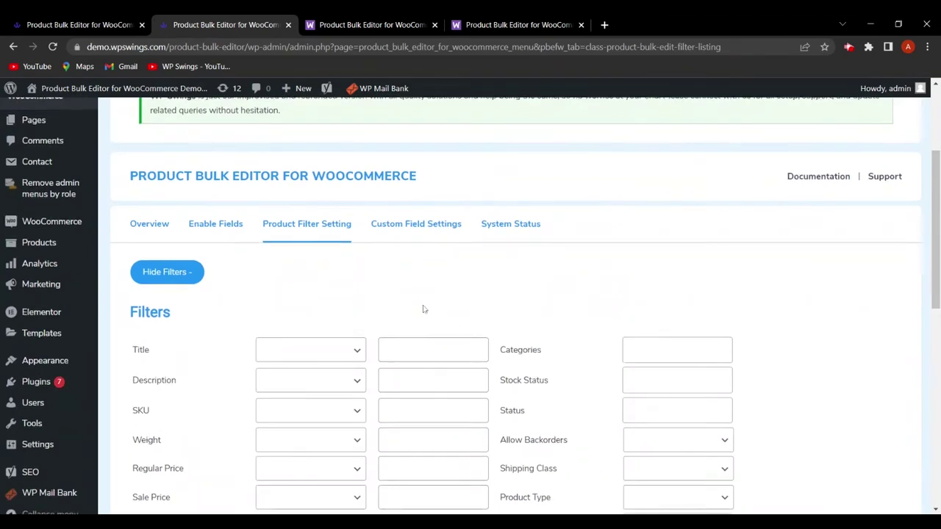
pyautogui.scroll(-1, 382, 294)
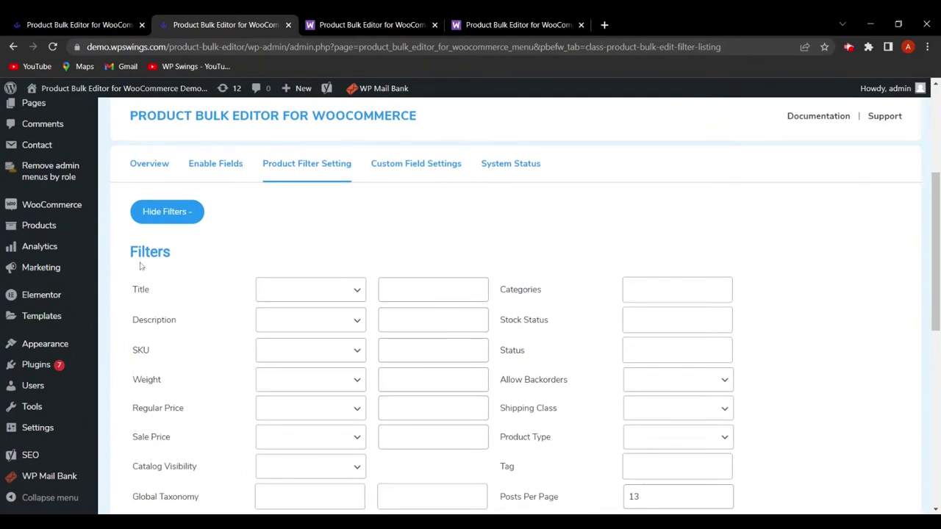
pyautogui.scroll(-1, 166, 267)
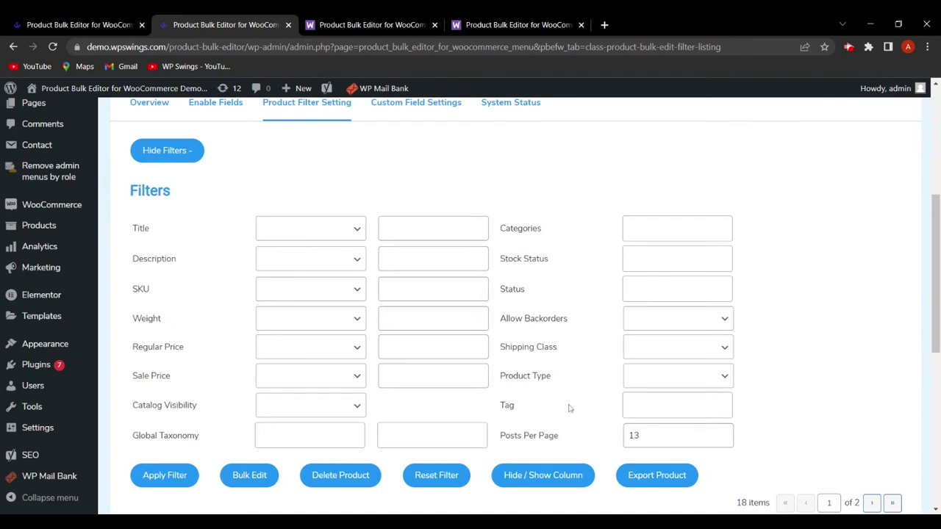
pyautogui.scroll(-2, 572, 409)
pyautogui.scroll(1, 586, 326)
pyautogui.scroll(3, 294, 263)
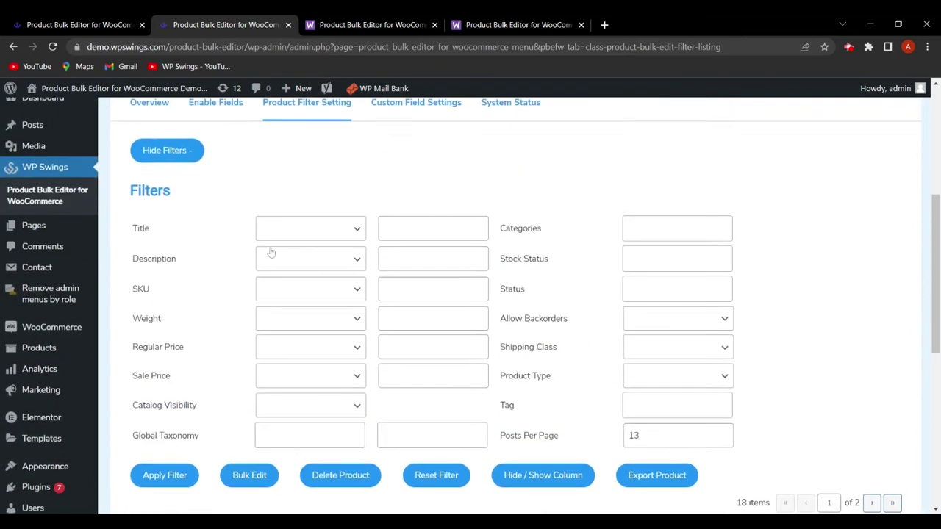
pyautogui.scroll(-1, 309, 301)
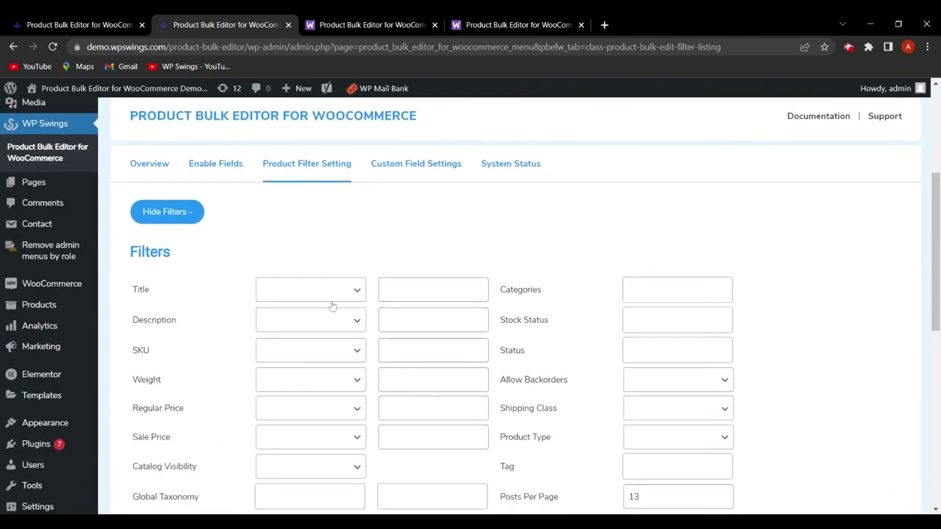
# Set the Title filter to Starts With and the value B, and apply it to the product list
pyautogui.click(332, 307)
pyautogui.click(330, 297)
pyautogui.click(331, 321)
pyautogui.click(330, 298)
pyautogui.click(319, 336)
pyautogui.click(304, 353)
pyautogui.click(322, 337)
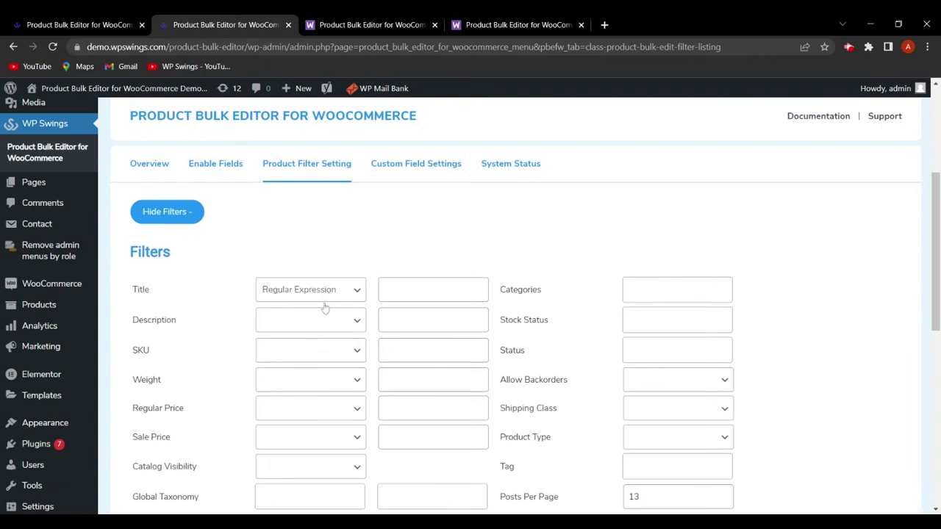
pyautogui.click(325, 308)
pyautogui.click(383, 290)
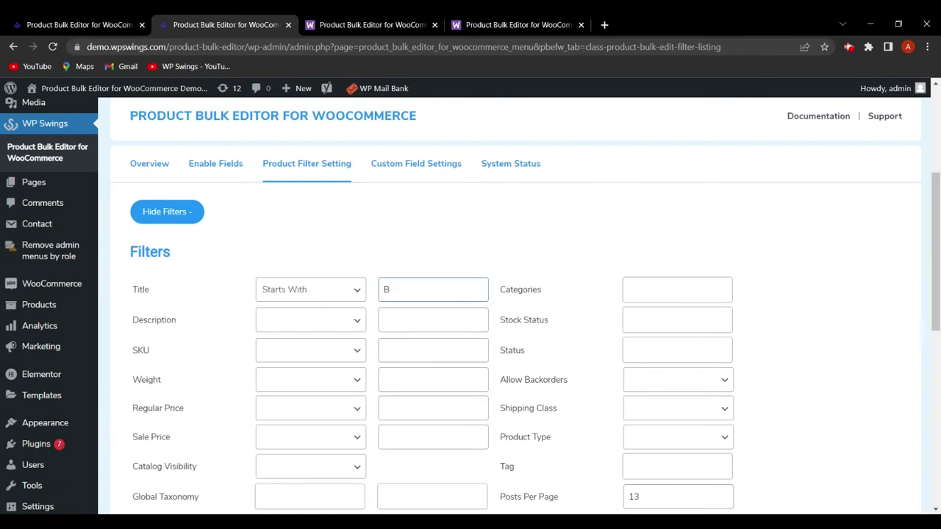
pyautogui.scroll(-3, 456, 294)
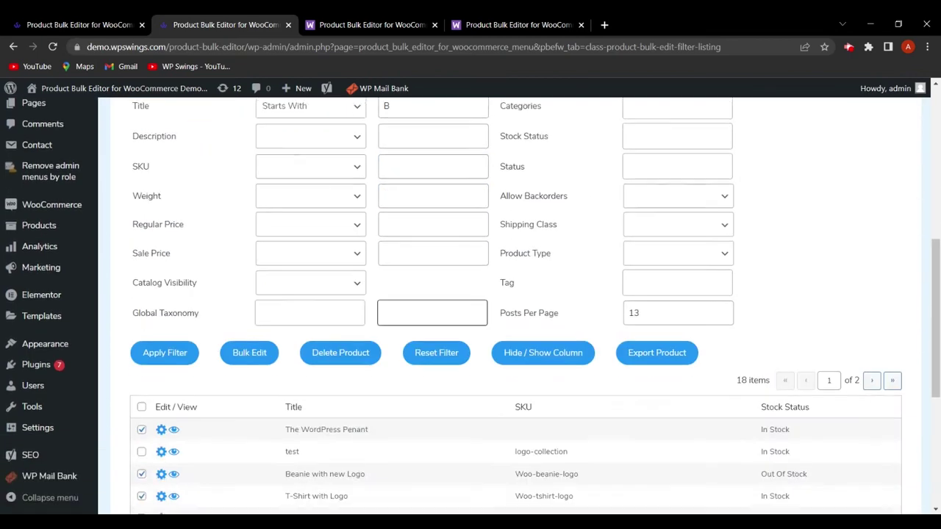
pyautogui.click(158, 355)
# Look over the products matching the title filter, and reset the filter
pyautogui.scroll(-1, 409, 322)
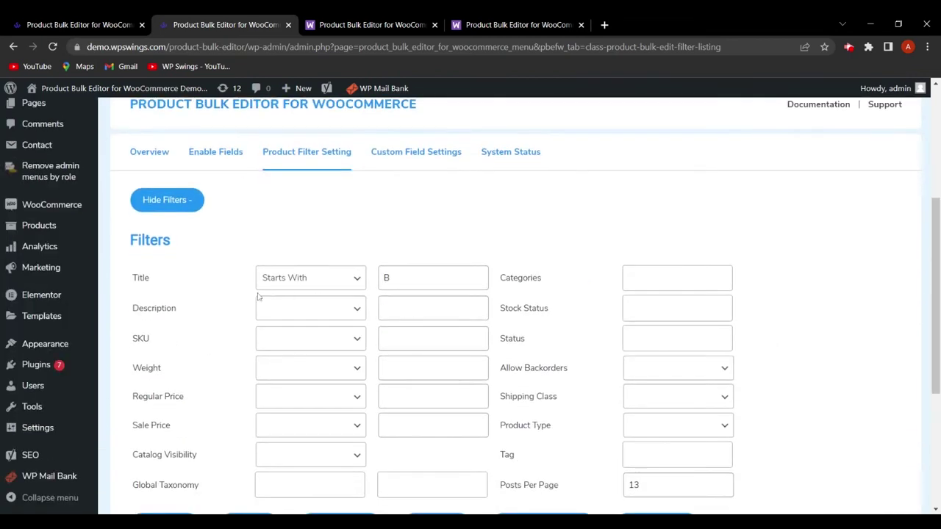
pyautogui.scroll(-1, 221, 279)
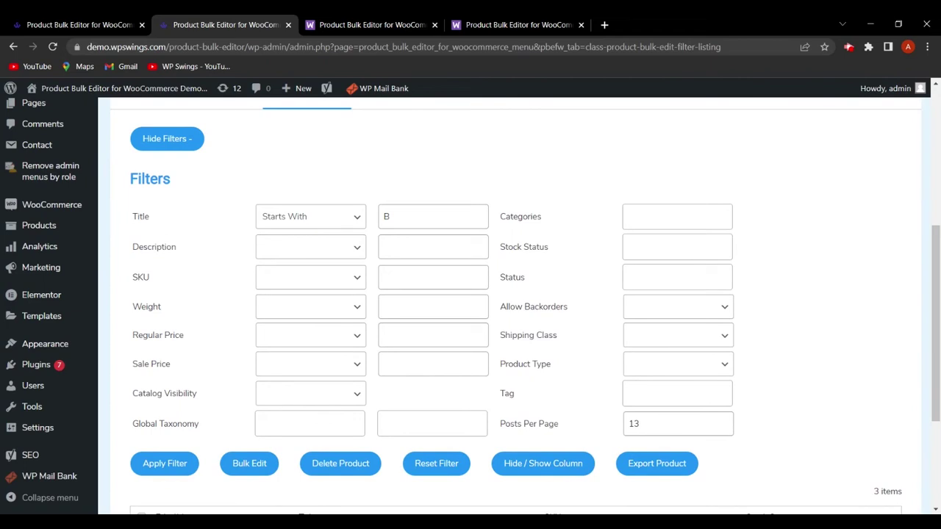
pyautogui.scroll(-3, 330, 382)
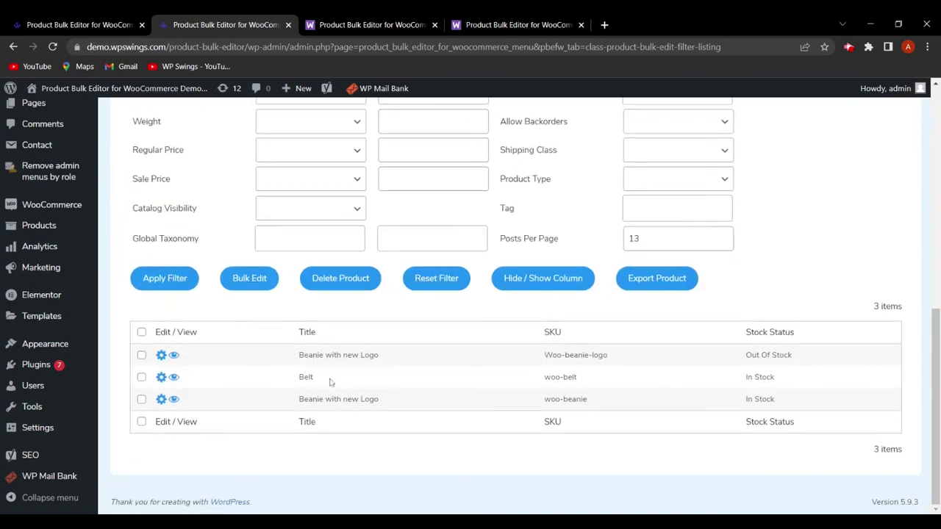
pyautogui.scroll(1, 430, 386)
pyautogui.scroll(3, 431, 386)
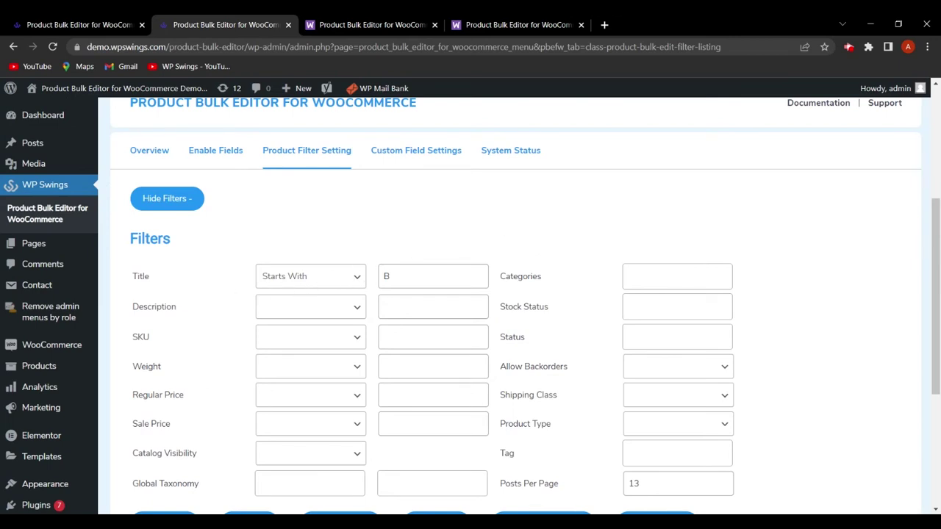
pyautogui.scroll(-3, 357, 276)
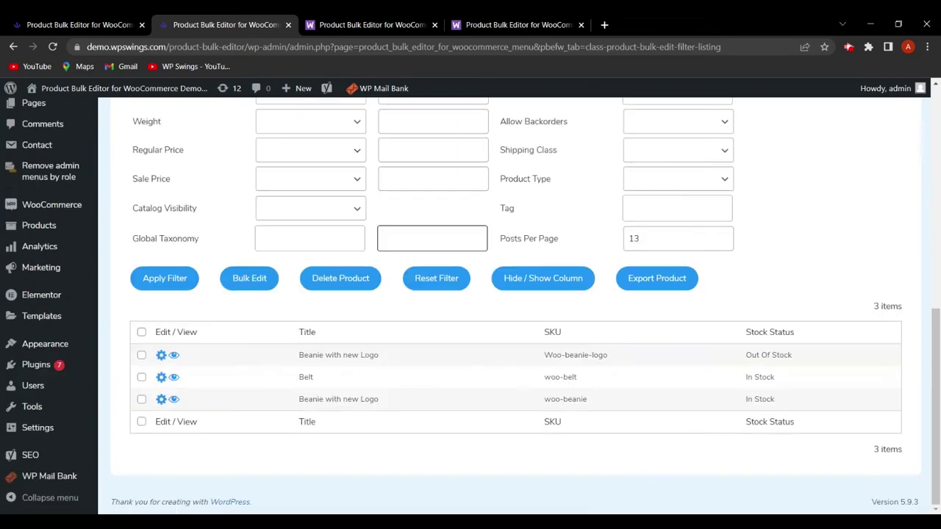
pyautogui.click(444, 282)
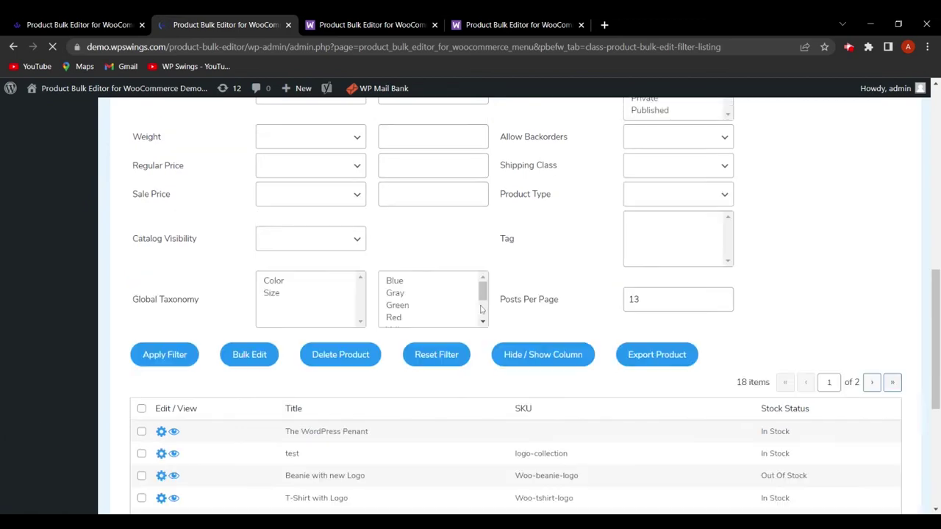
# Set the Categories filter to Clothing and apply it to the product list
pyautogui.scroll(5, 339, 375)
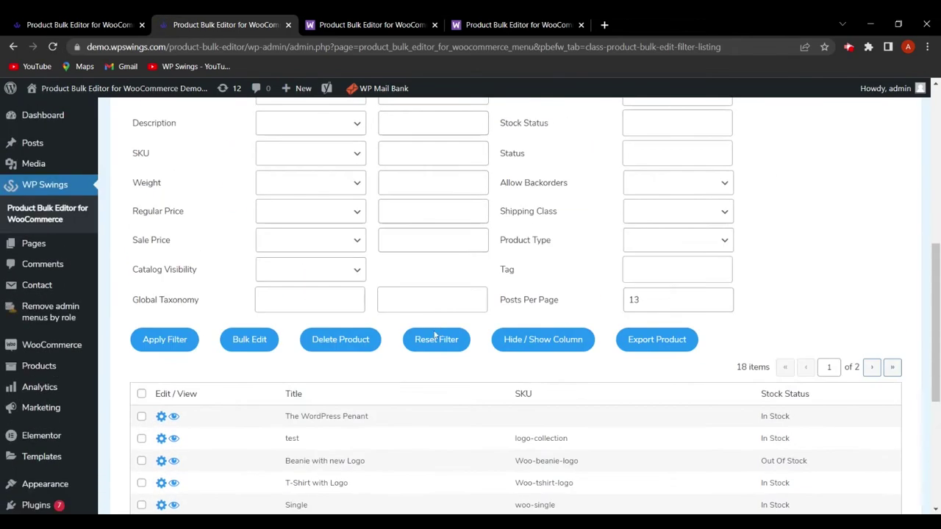
pyautogui.scroll(-1, 575, 315)
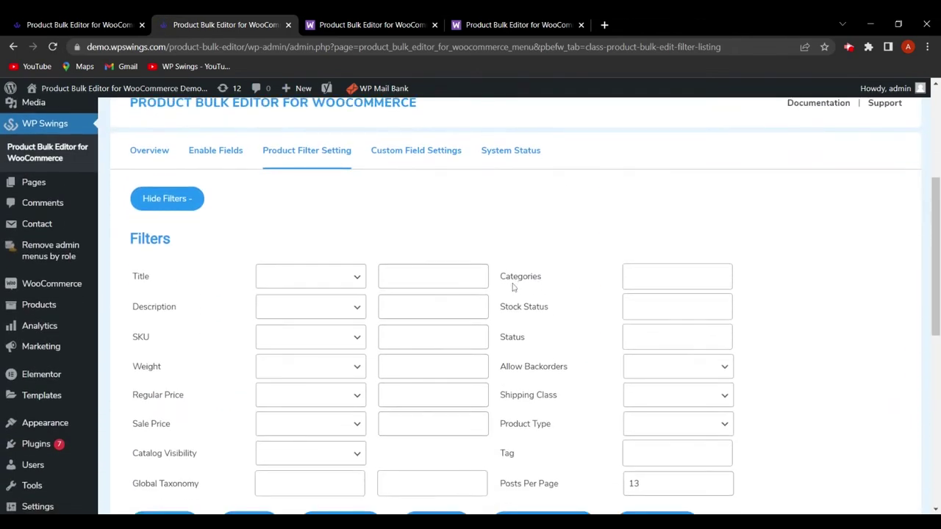
pyautogui.click(669, 277)
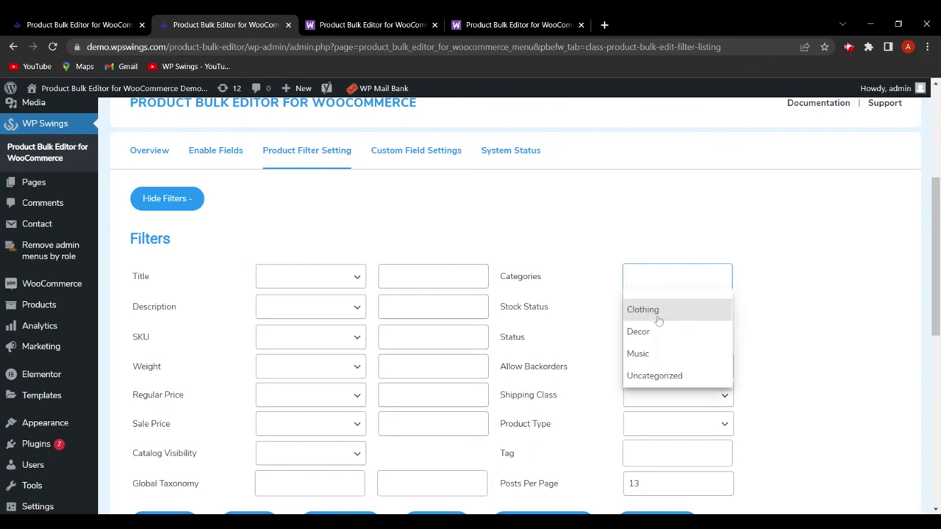
pyautogui.click(660, 320)
pyautogui.scroll(-4, 548, 303)
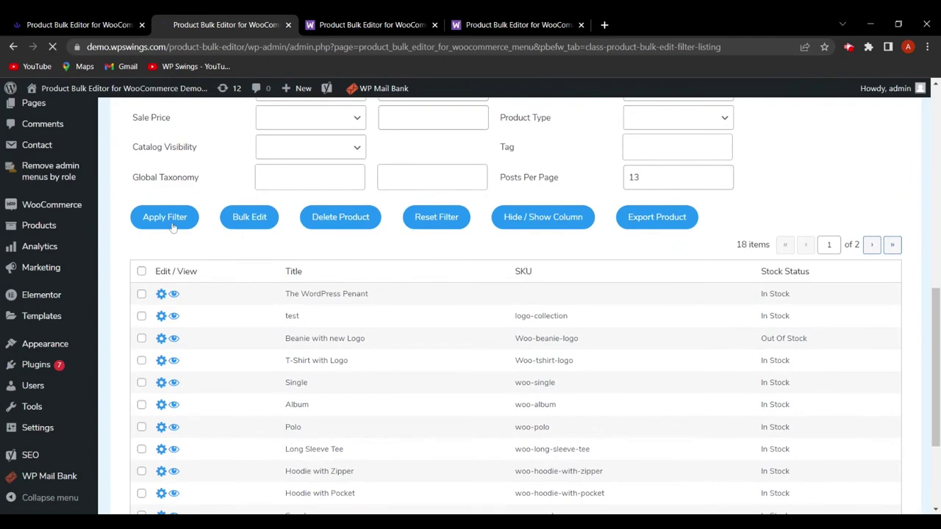
pyautogui.scroll(-3, 691, 274)
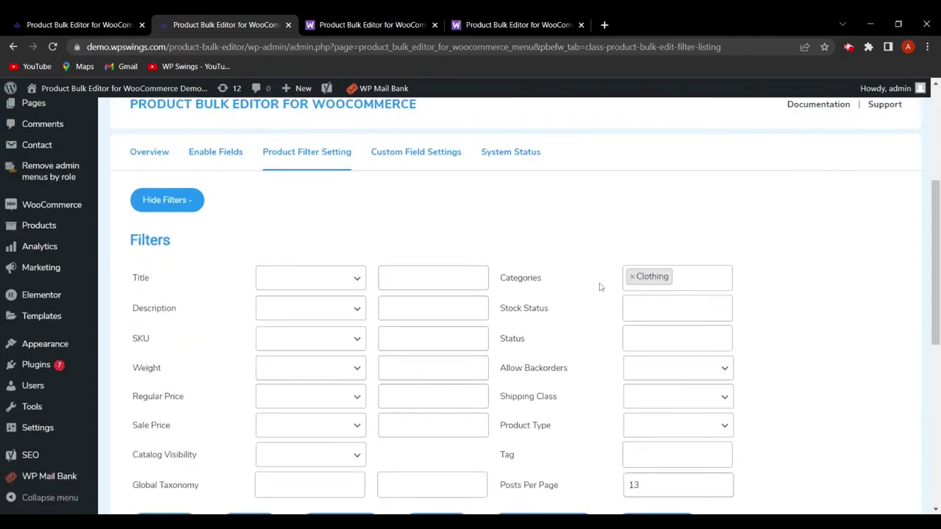
# Look over the products in the Clothing category, and remove Clothing from the Categories filter
pyautogui.scroll(-5, 416, 311)
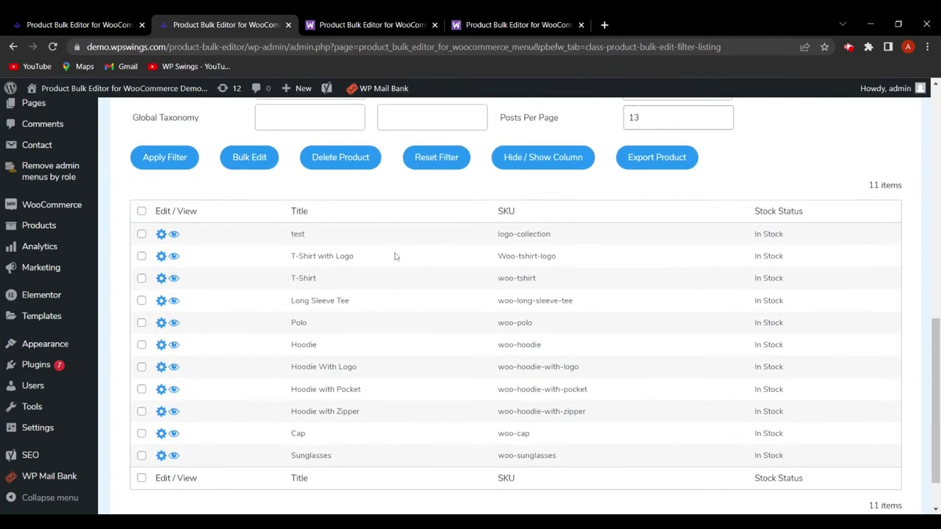
pyautogui.scroll(6, 416, 338)
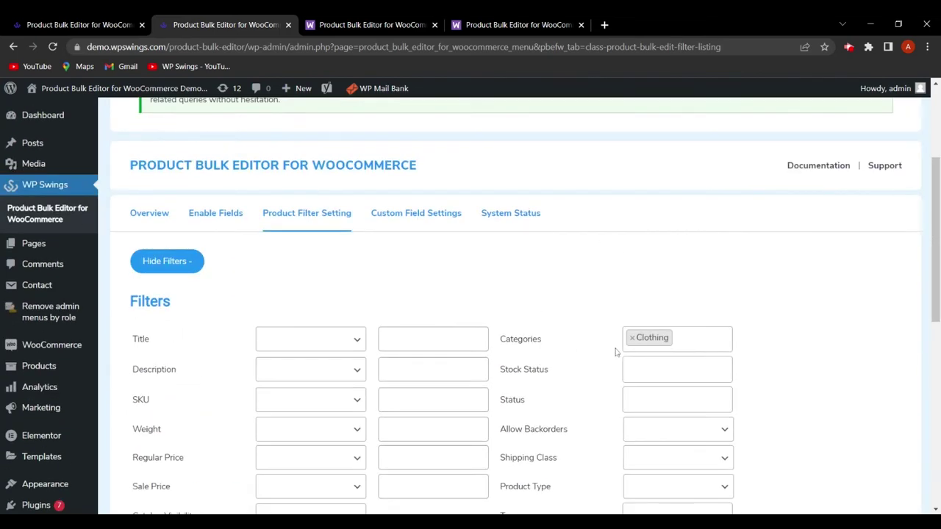
pyautogui.scroll(-3, 531, 374)
pyautogui.scroll(-2, 420, 416)
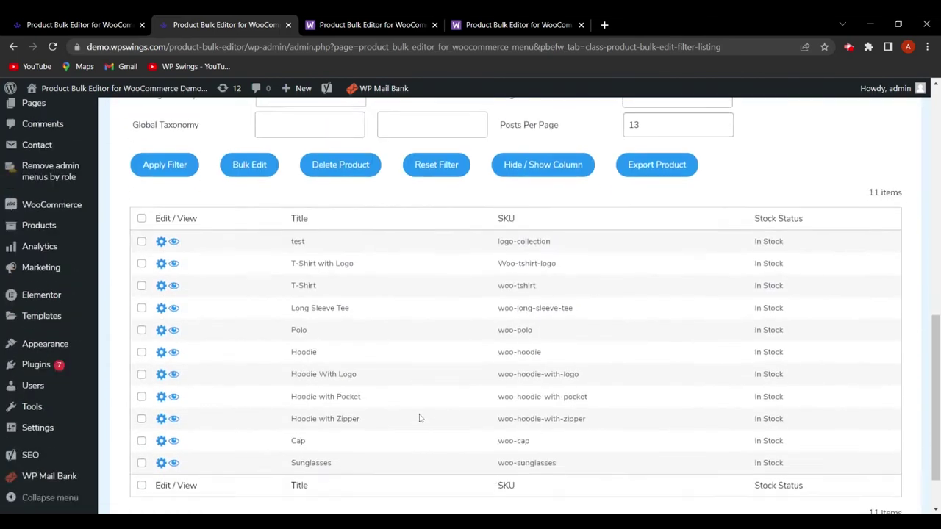
pyautogui.scroll(5, 414, 404)
pyautogui.scroll(-1, 533, 361)
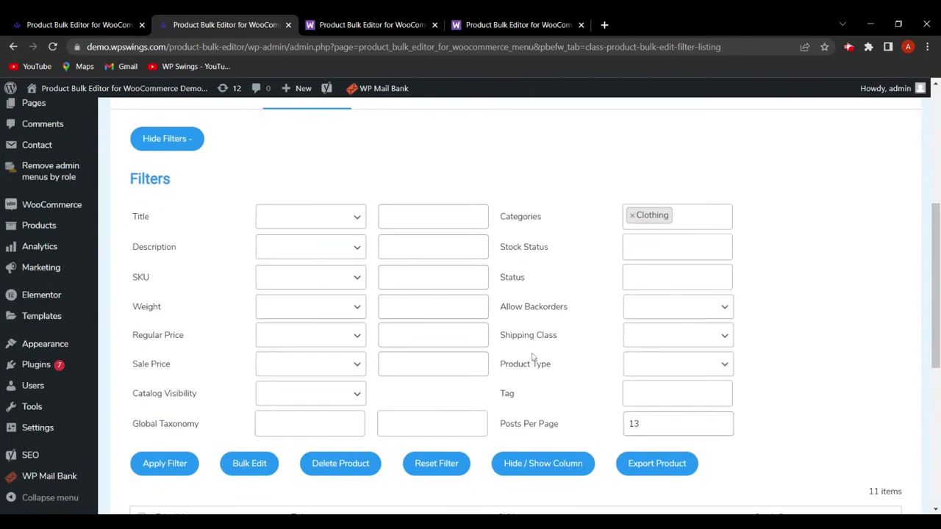
pyautogui.scroll(2, 568, 274)
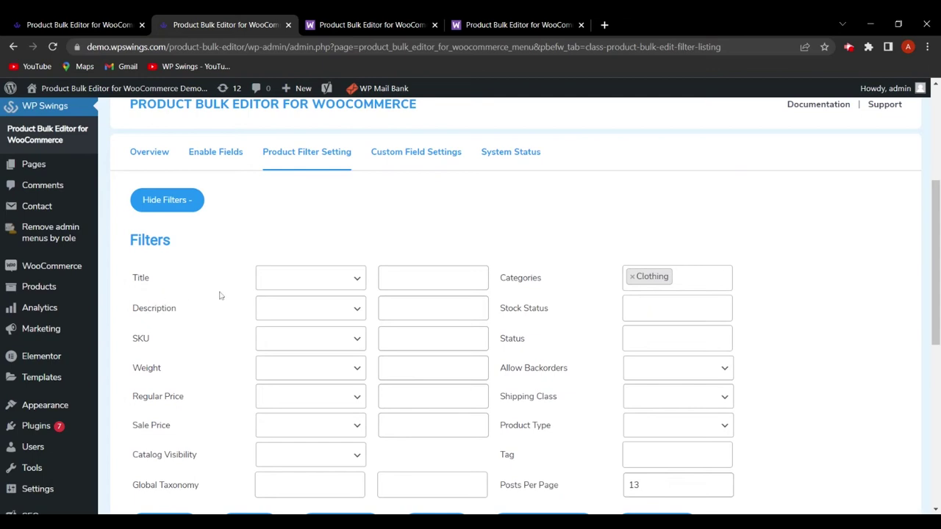
pyautogui.click(632, 277)
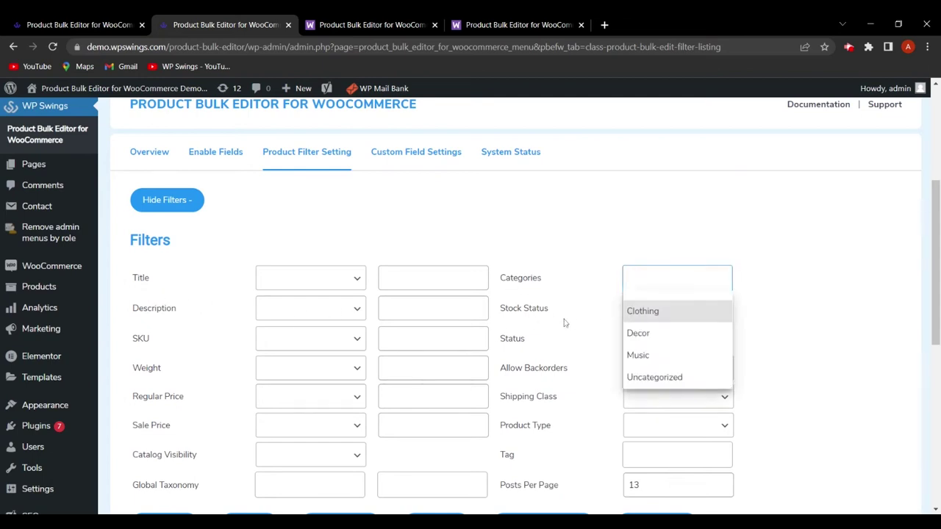
pyautogui.click(543, 321)
# Try In Stock, Out Of Stock and On Backorder in the Stock Status filter, and clear all three selections
pyautogui.click(677, 308)
pyautogui.click(663, 342)
pyautogui.click(667, 309)
pyautogui.click(664, 362)
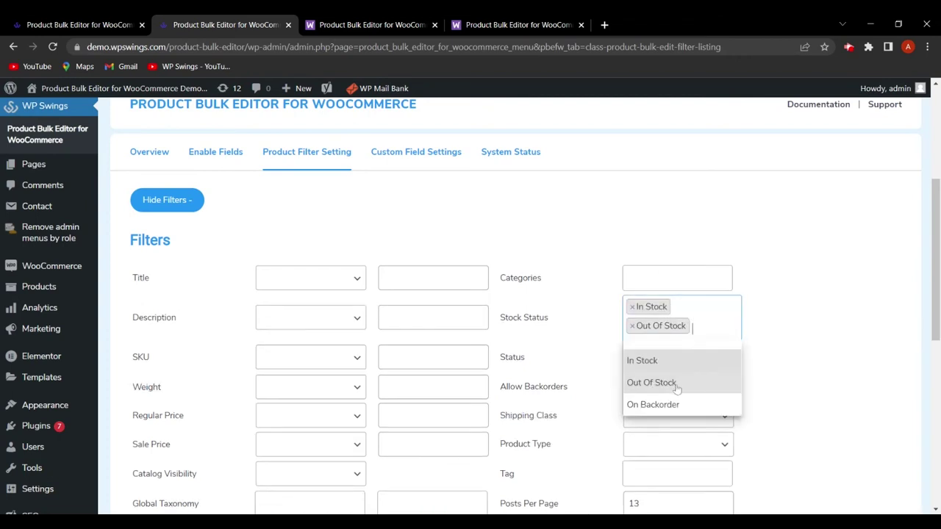
pyautogui.click(675, 404)
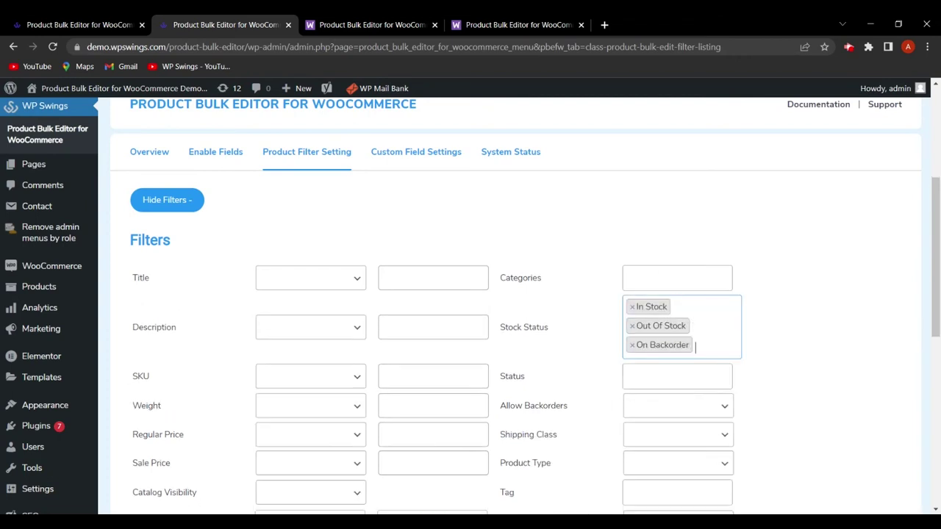
pyautogui.click(631, 306)
pyautogui.click(632, 307)
pyautogui.click(632, 308)
pyautogui.click(822, 295)
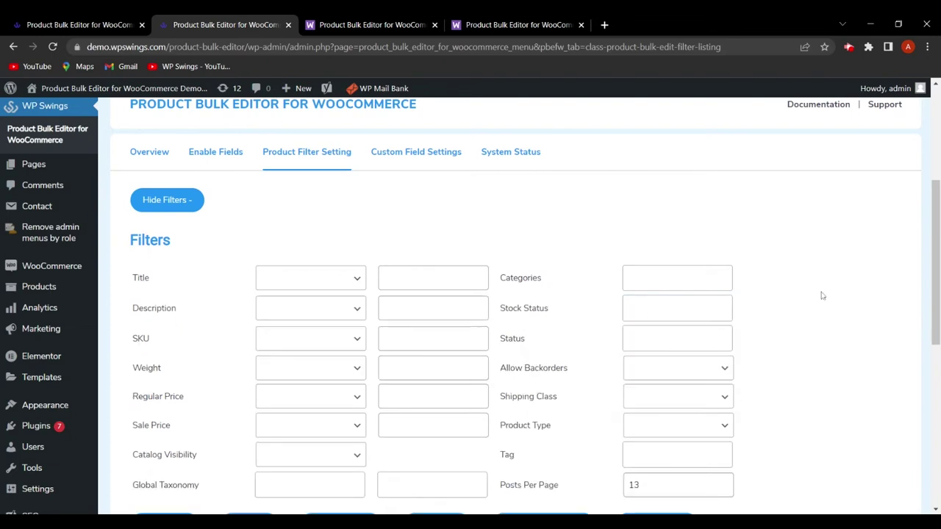
# Look over the filter fields and product list, and reset the applied filter
pyautogui.scroll(-3, 829, 291)
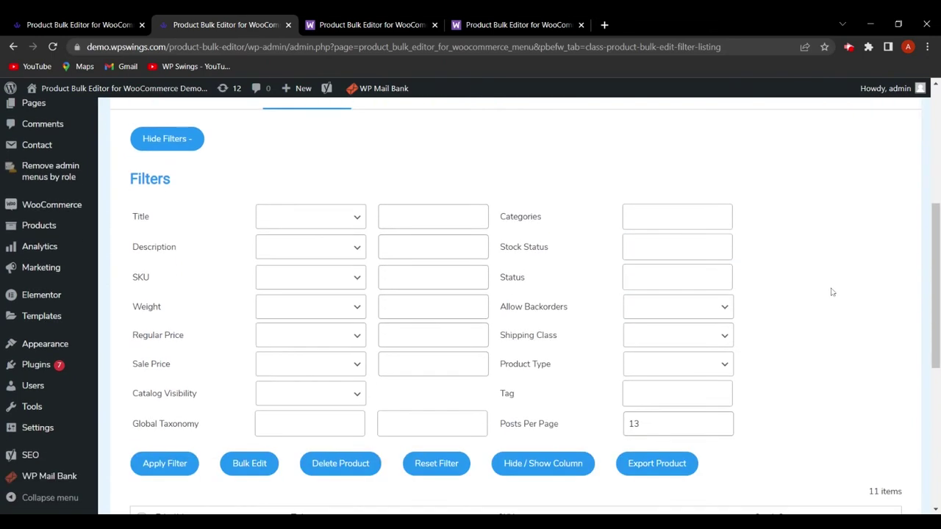
pyautogui.scroll(2, 908, 272)
pyautogui.scroll(-1, 525, 316)
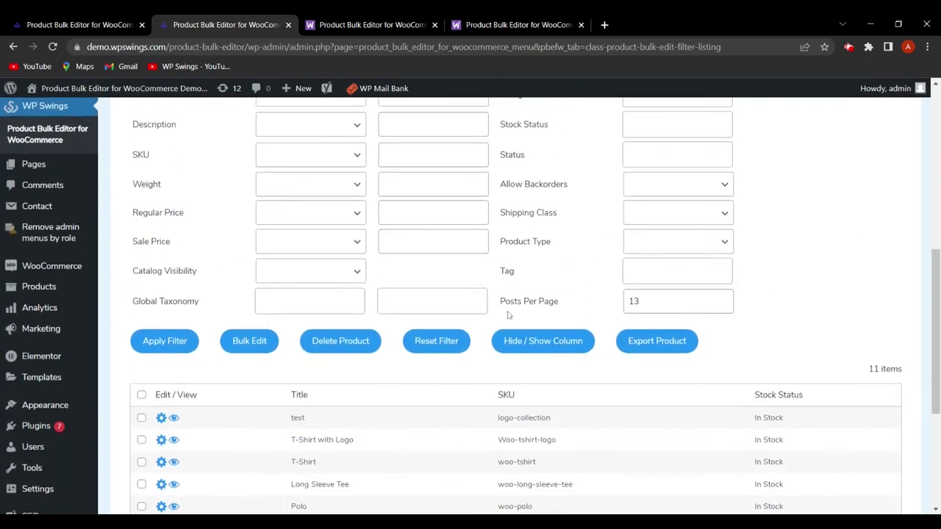
pyautogui.scroll(-3, 668, 336)
pyautogui.scroll(2, 695, 345)
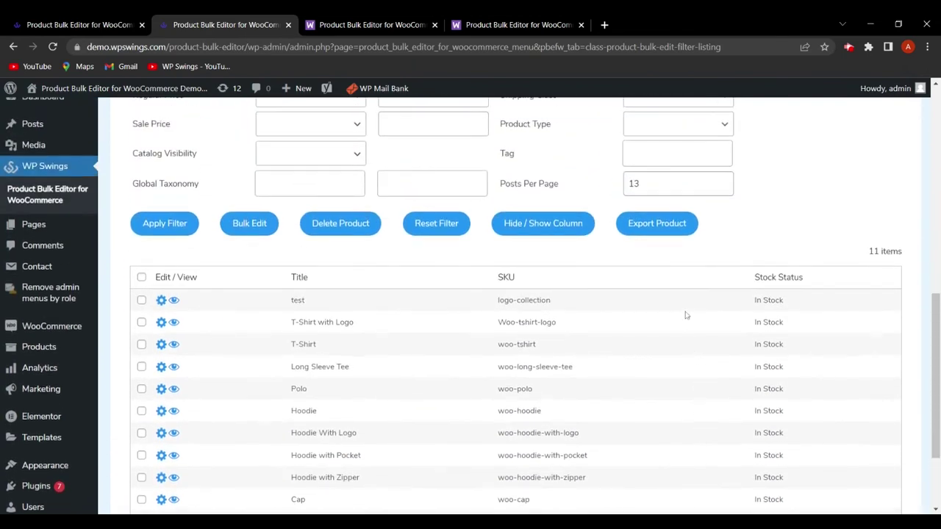
pyautogui.scroll(4, 675, 256)
pyautogui.scroll(-3, 567, 310)
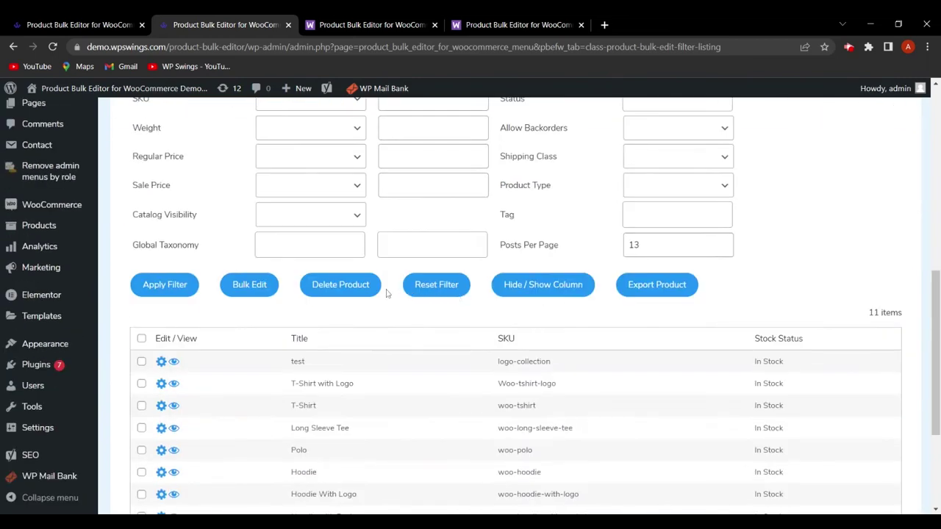
pyautogui.click(437, 287)
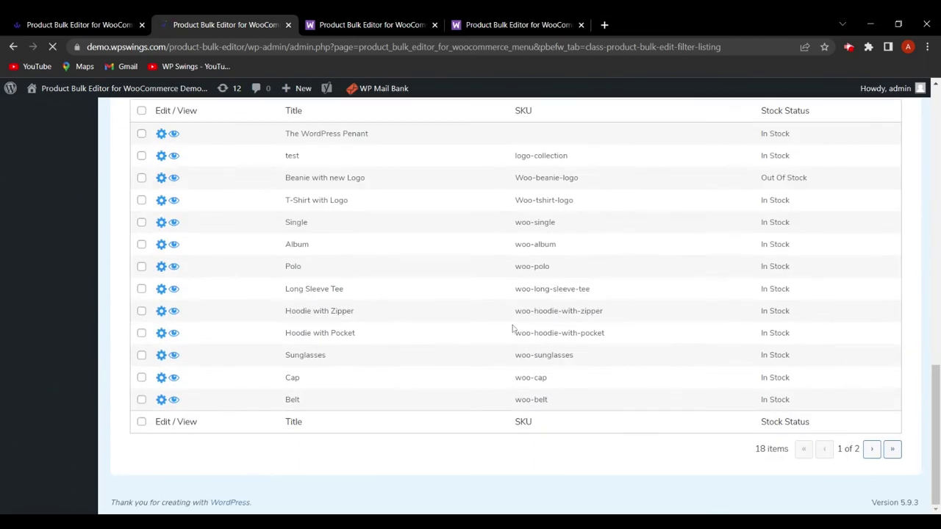
# Set Posts Per Page to 12, apply it, and check the resulting product list
pyautogui.scroll(1, 602, 331)
pyautogui.scroll(3, 603, 330)
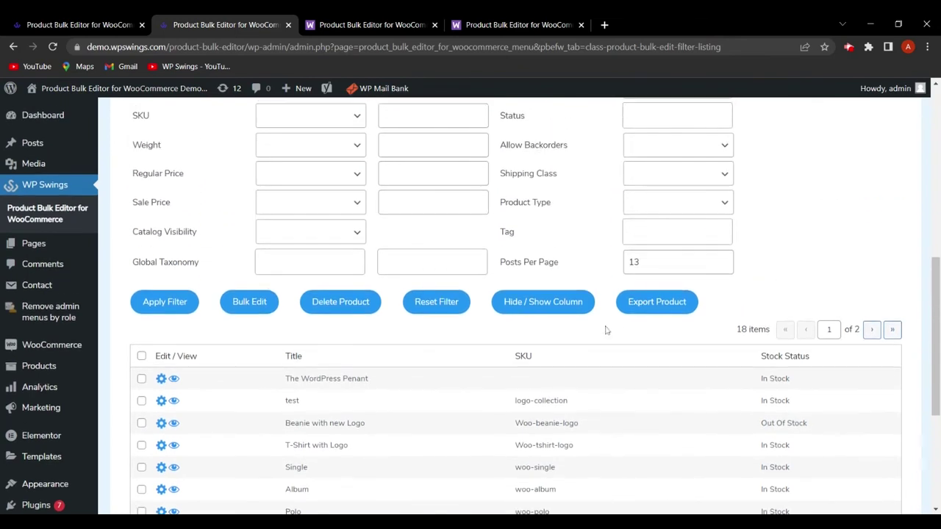
pyautogui.click(639, 262)
pyautogui.scroll(-3, 559, 297)
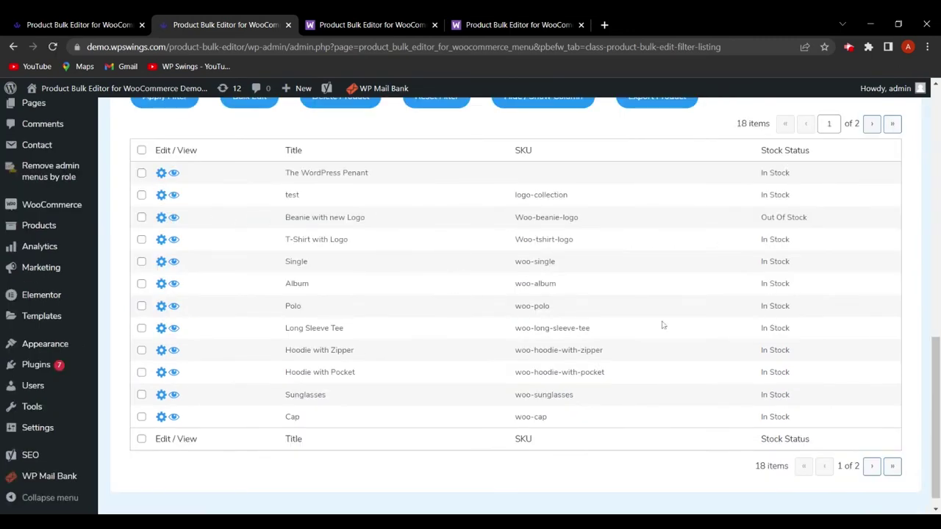
# Set Posts Per Page to 13 and apply it to the product list
pyautogui.scroll(3, 660, 267)
pyautogui.scroll(2, 786, 250)
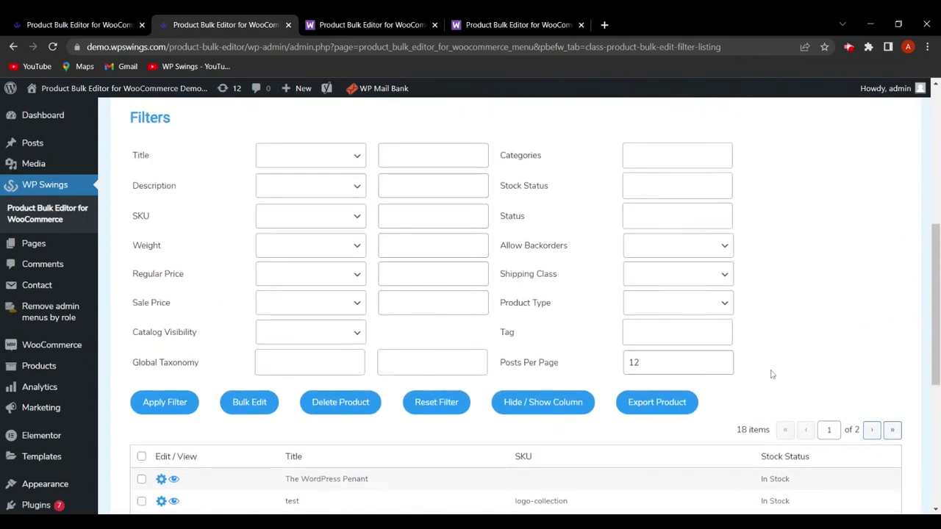
pyautogui.click(647, 362)
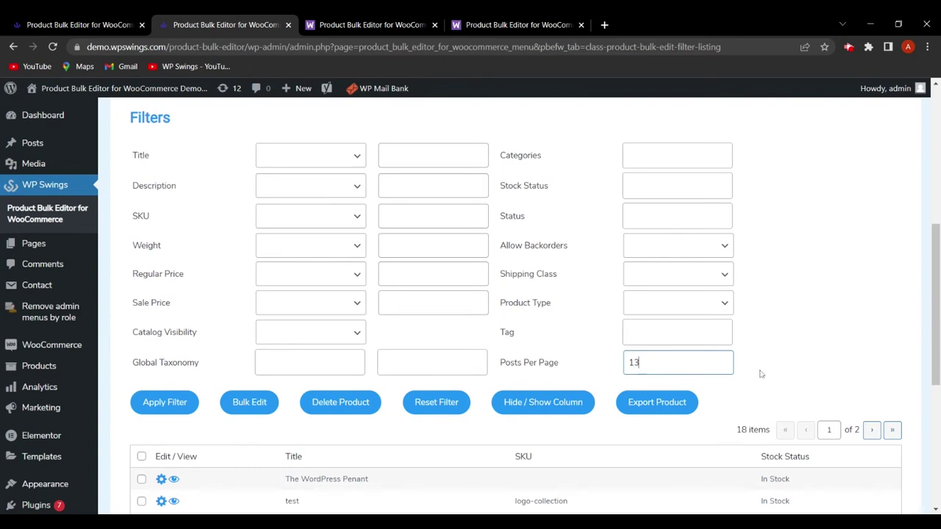
pyautogui.scroll(-2, 809, 353)
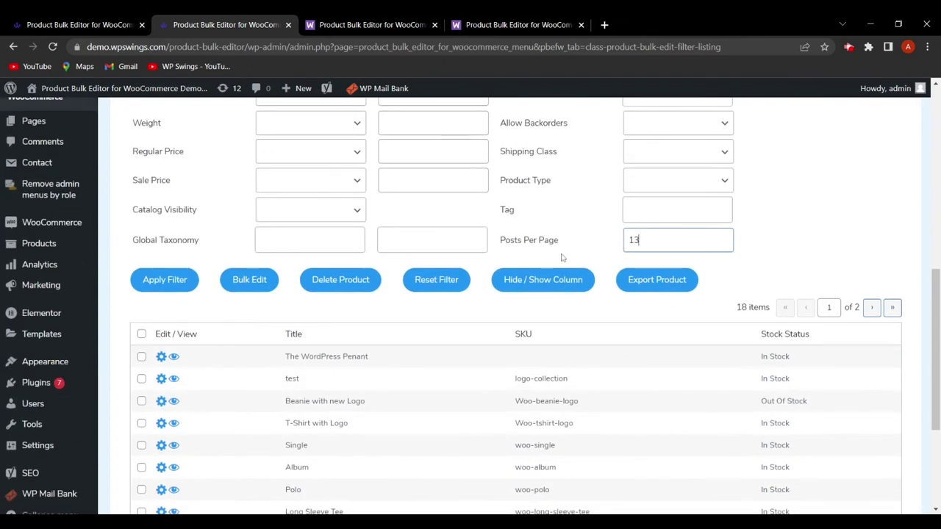
pyautogui.scroll(-2, 630, 341)
pyautogui.scroll(3, 514, 338)
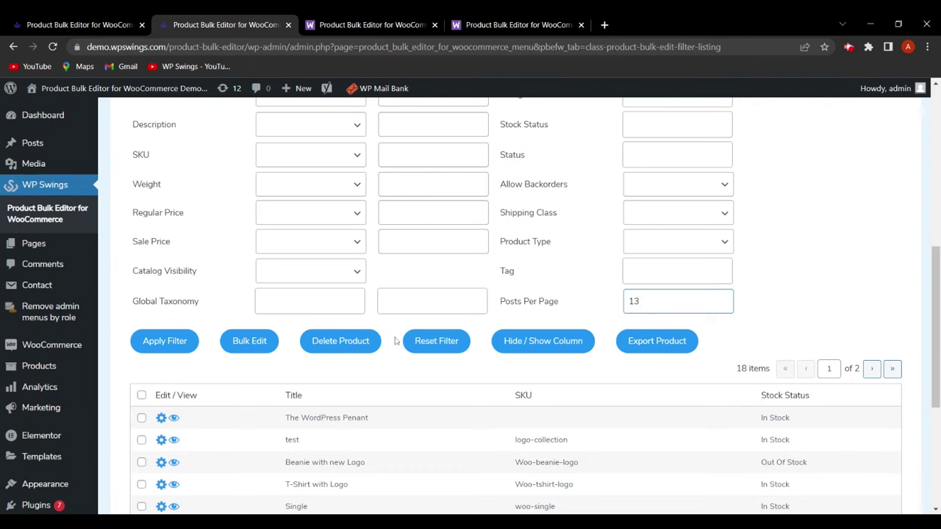
pyautogui.click(139, 345)
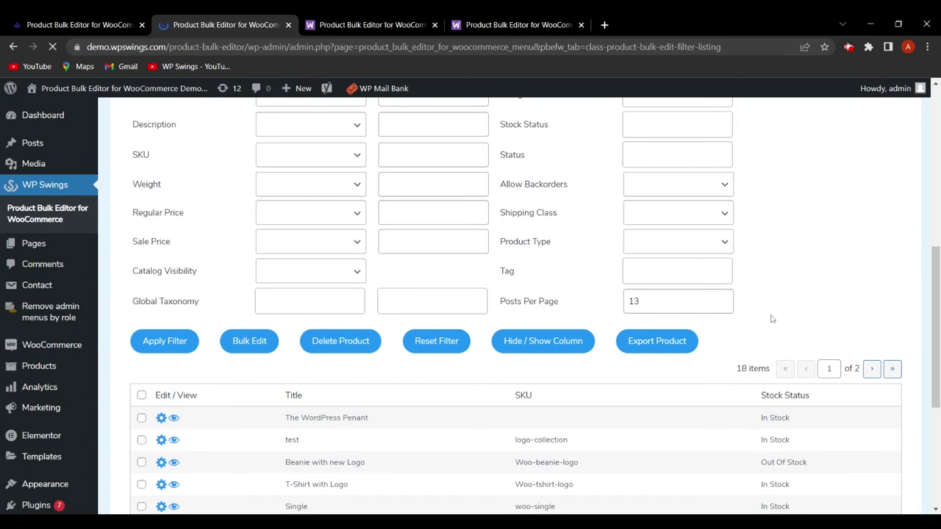
# Unhide the Image and Status columns in the product list by clearing them in the column visibility settings
pyautogui.scroll(-7, 633, 411)
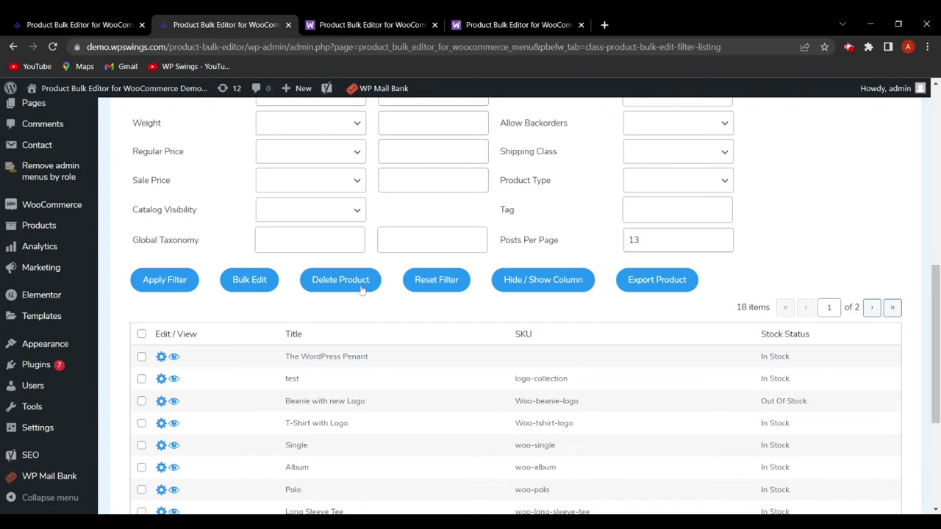
pyautogui.scroll(-2, 365, 291)
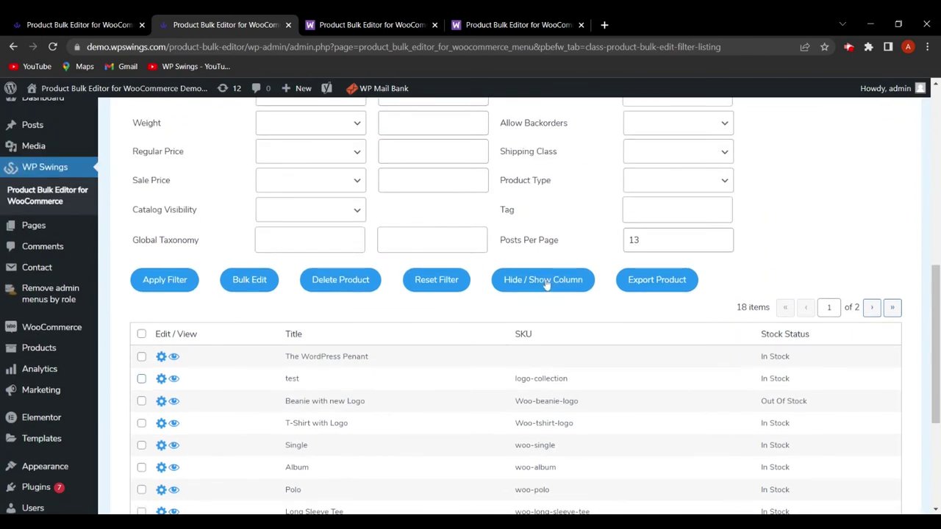
pyautogui.click(546, 284)
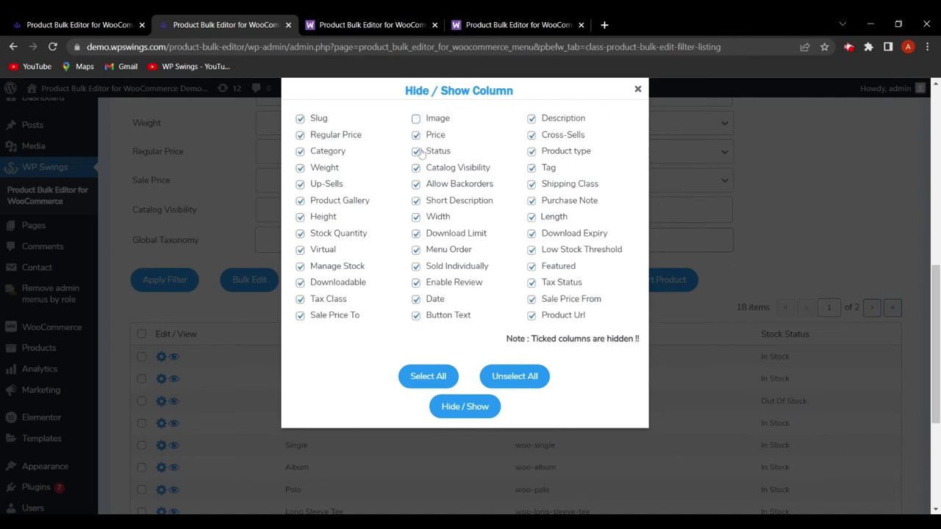
pyautogui.click(417, 152)
pyautogui.click(463, 407)
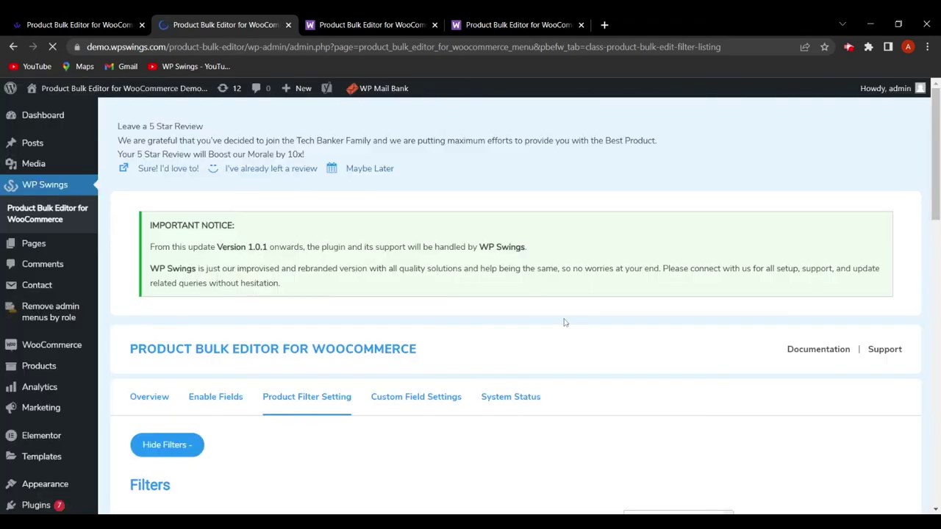
# Check the columns of the product list, and review the hide/show column options without changing them
pyautogui.scroll(-3, 572, 355)
pyautogui.scroll(2, 529, 316)
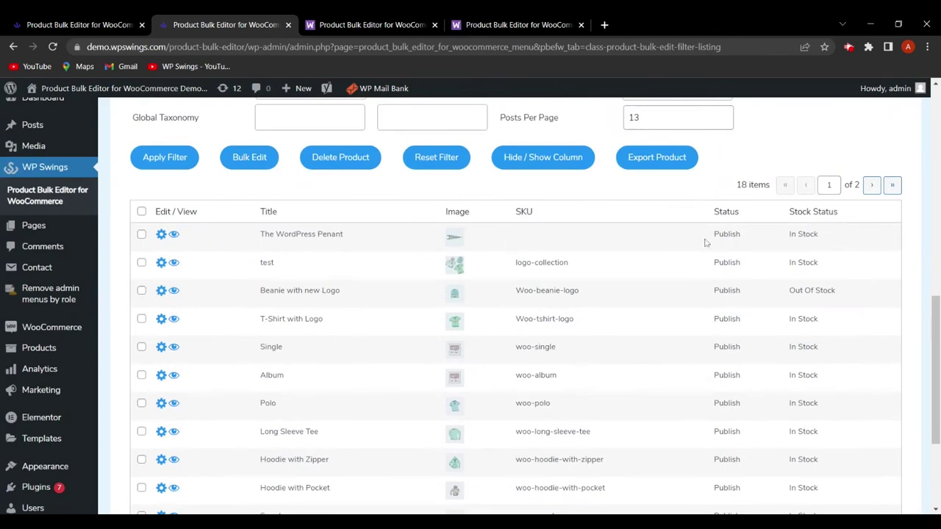
pyautogui.scroll(-2, 710, 309)
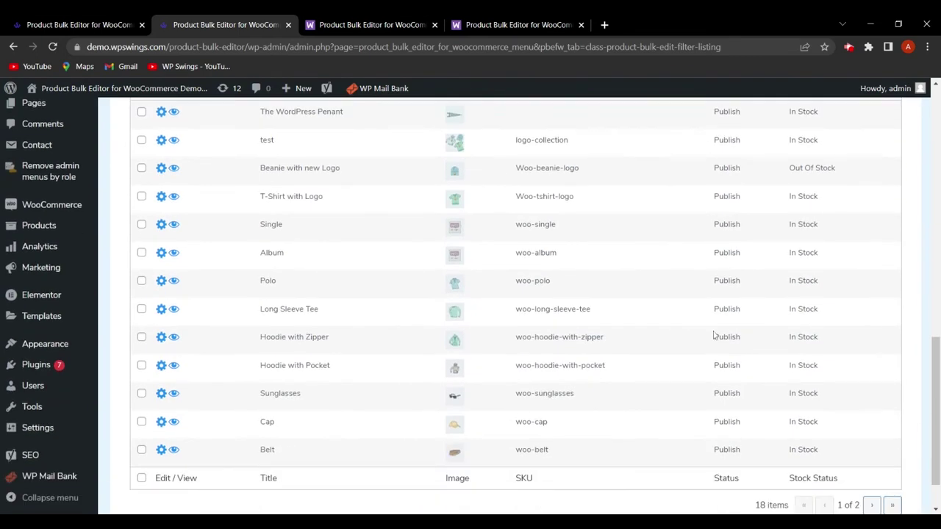
pyautogui.scroll(3, 740, 419)
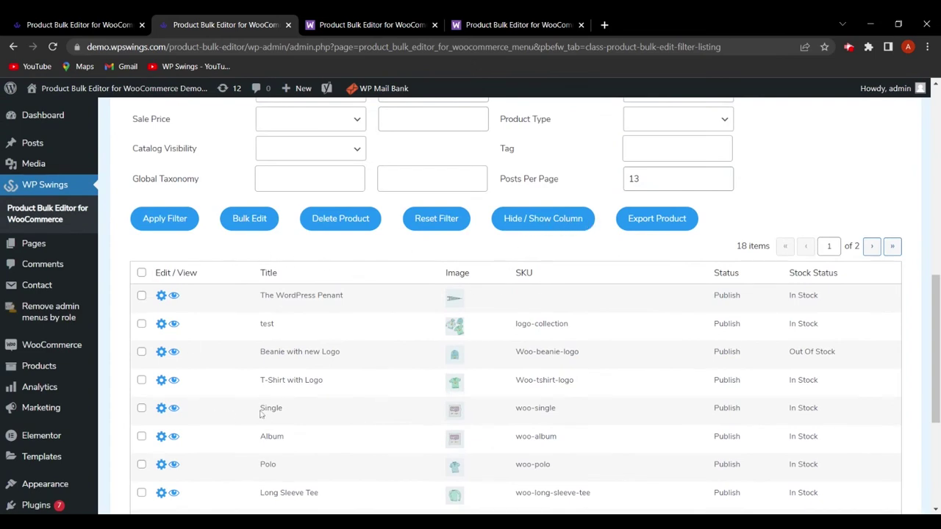
pyautogui.click(564, 226)
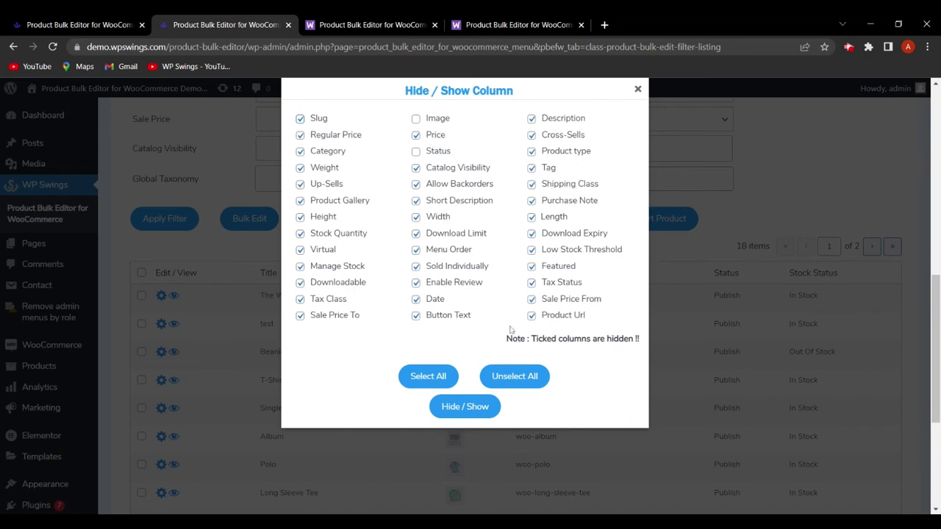
pyautogui.click(638, 89)
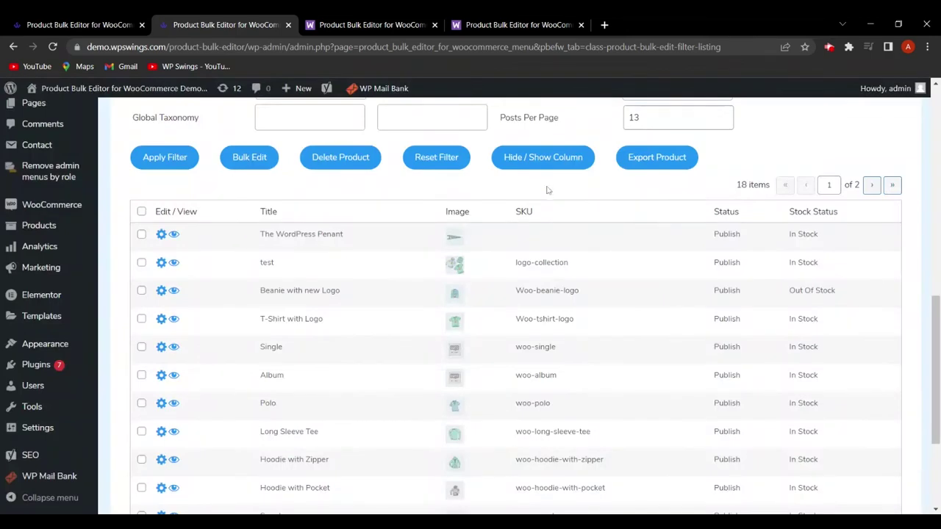
pyautogui.click(547, 164)
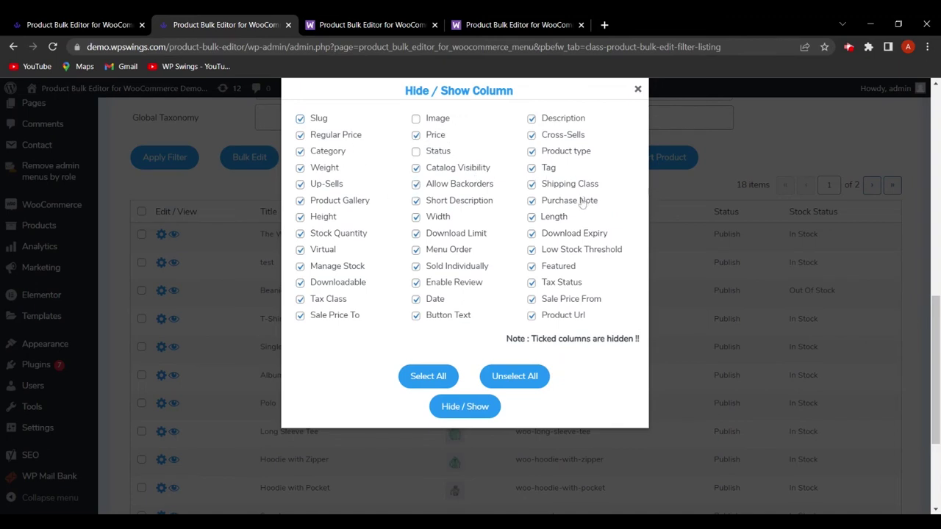
pyautogui.click(637, 89)
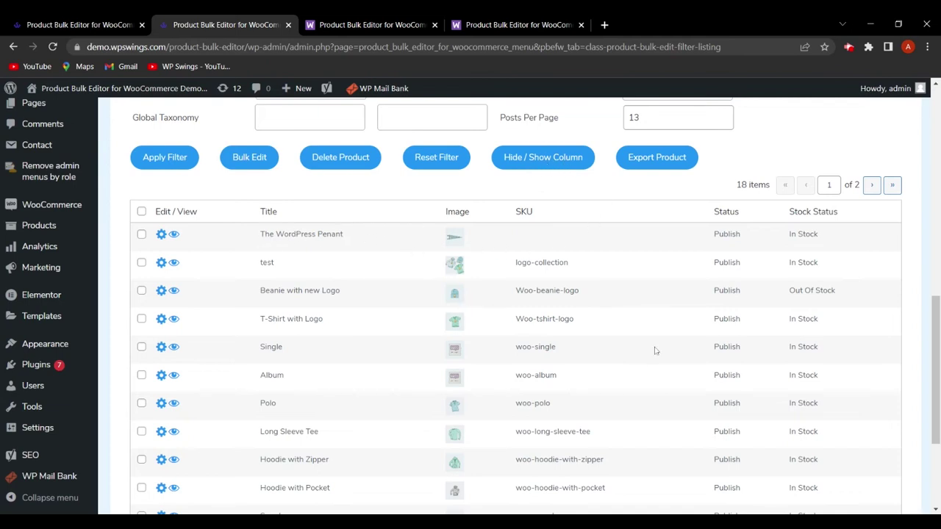
# Select the product The WordPress Penant and export it to a CSV file
pyautogui.scroll(2, 656, 350)
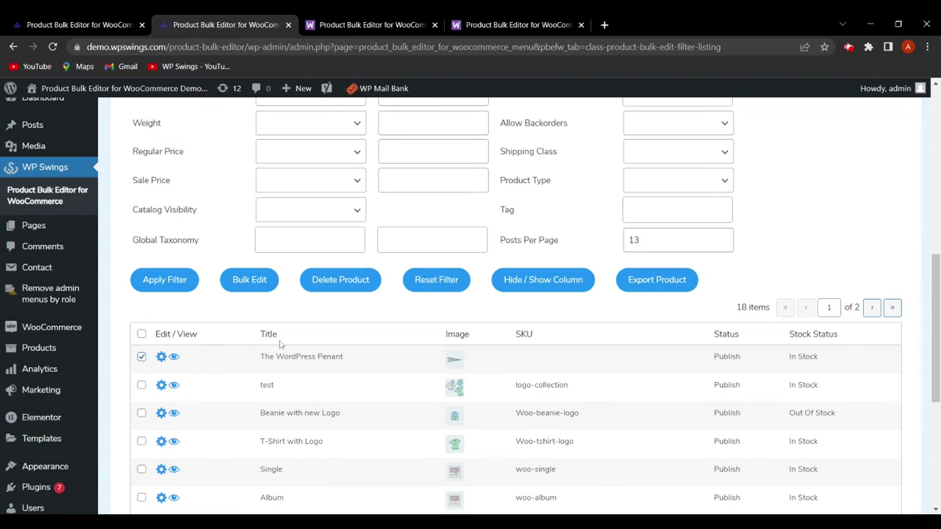
pyautogui.click(644, 287)
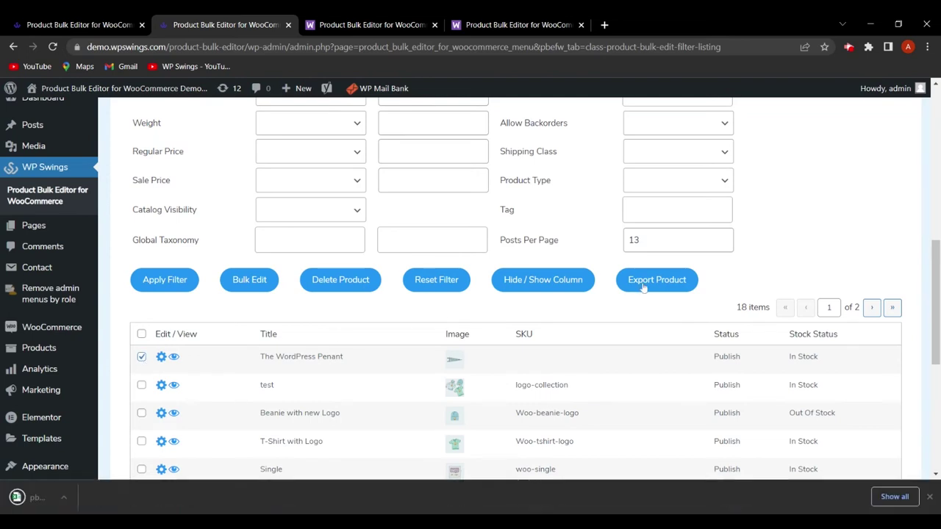
# Add test, Single and T-Shirt with Logo to the selection, extend it to all listed products, and clear the whole selection
pyautogui.click(141, 386)
pyautogui.scroll(-2, 141, 383)
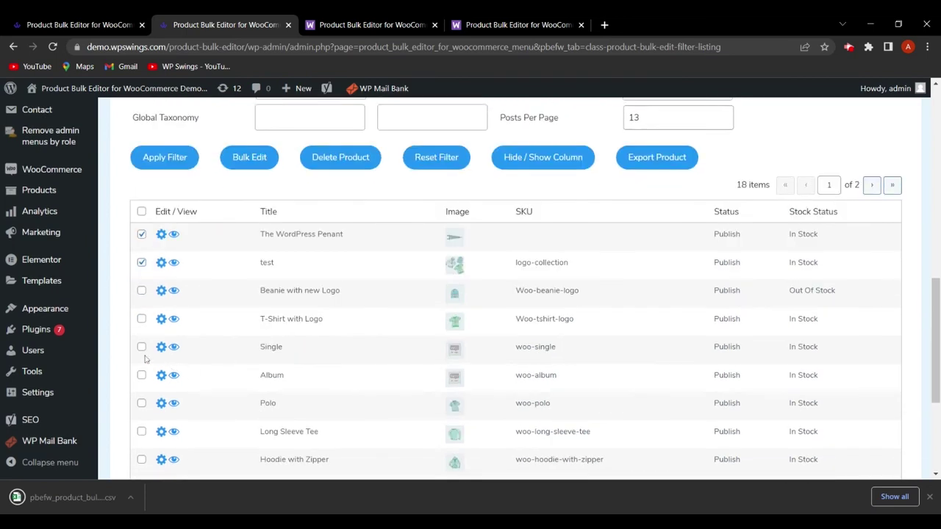
pyautogui.click(141, 347)
pyautogui.click(142, 318)
pyautogui.scroll(2, 368, 287)
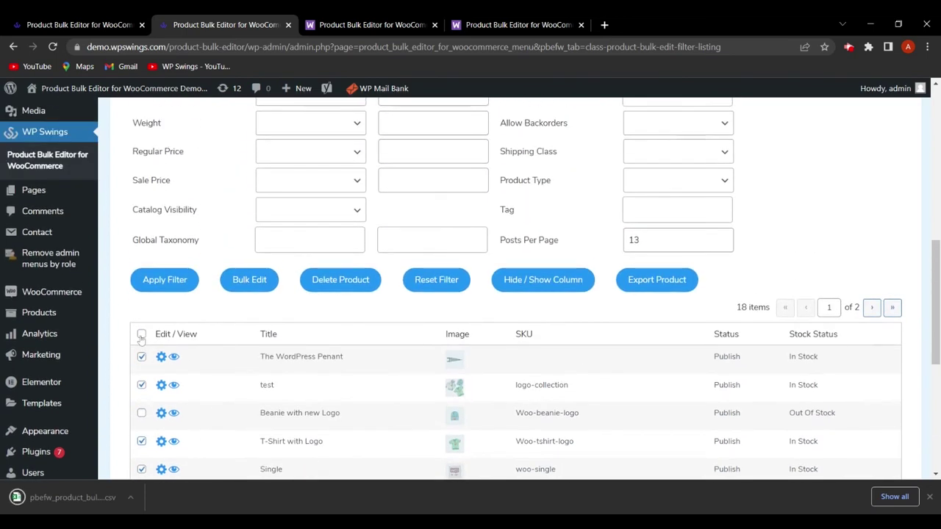
pyautogui.click(141, 335)
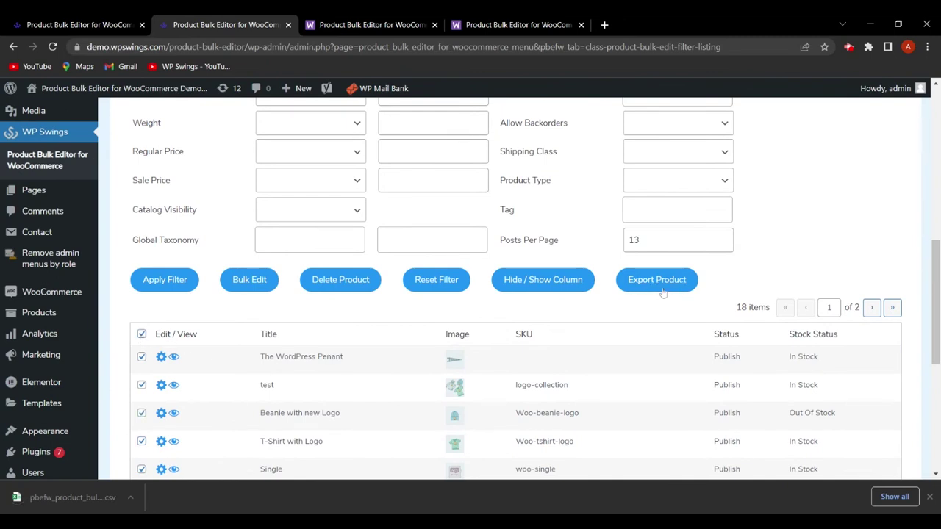
pyautogui.scroll(-2, 348, 361)
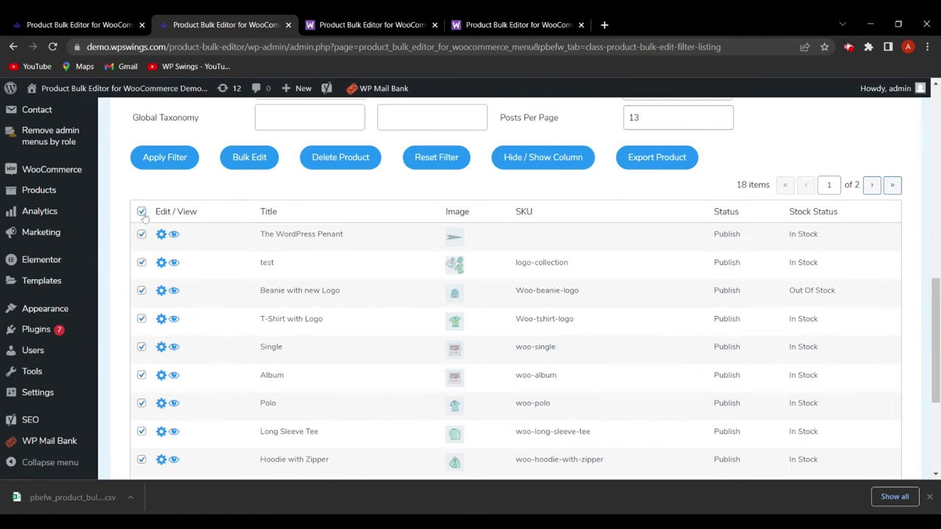
# Hide the filter section to look over the product list, and show the filters again
pyautogui.scroll(5, 595, 351)
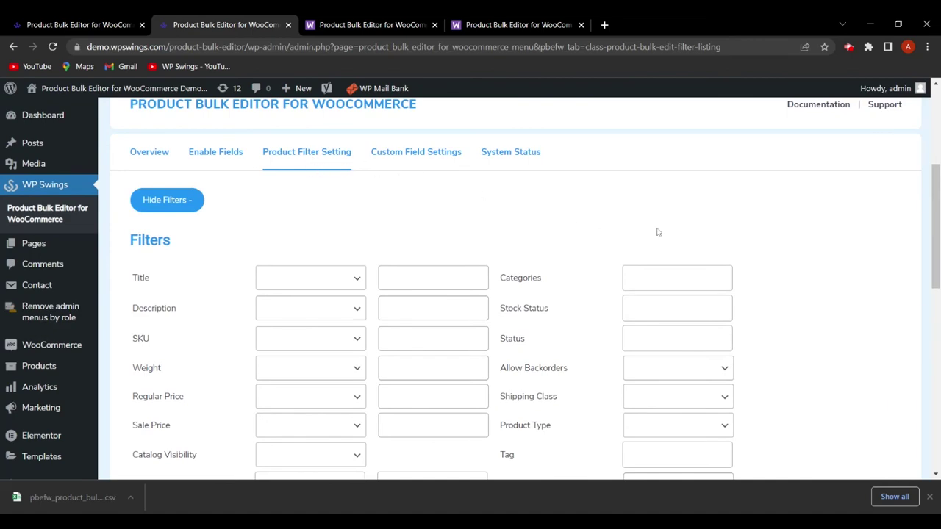
pyautogui.scroll(-2, 633, 232)
pyautogui.scroll(3, 573, 231)
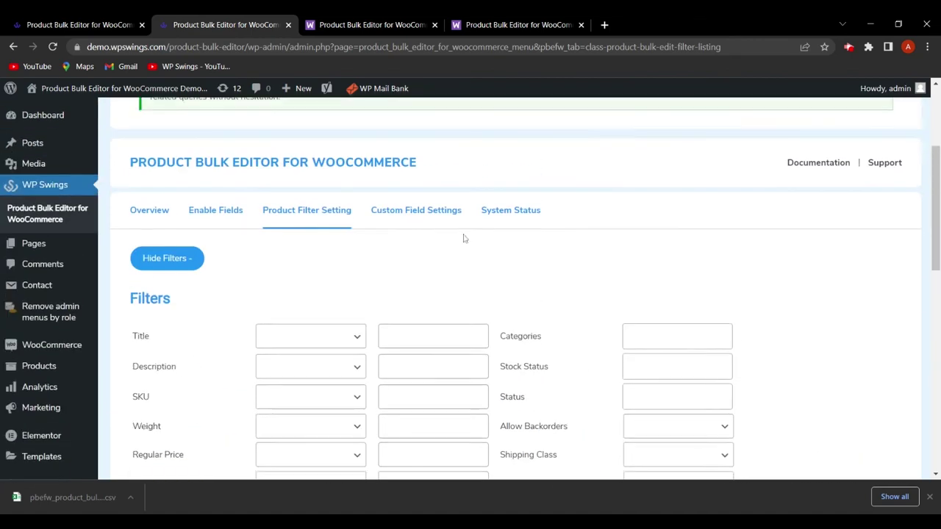
pyautogui.click(184, 263)
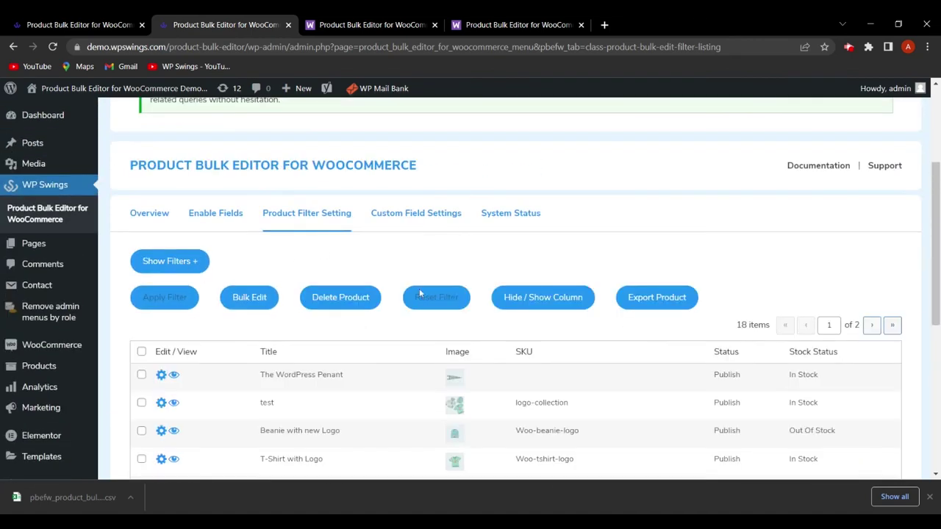
pyautogui.scroll(-1, 317, 278)
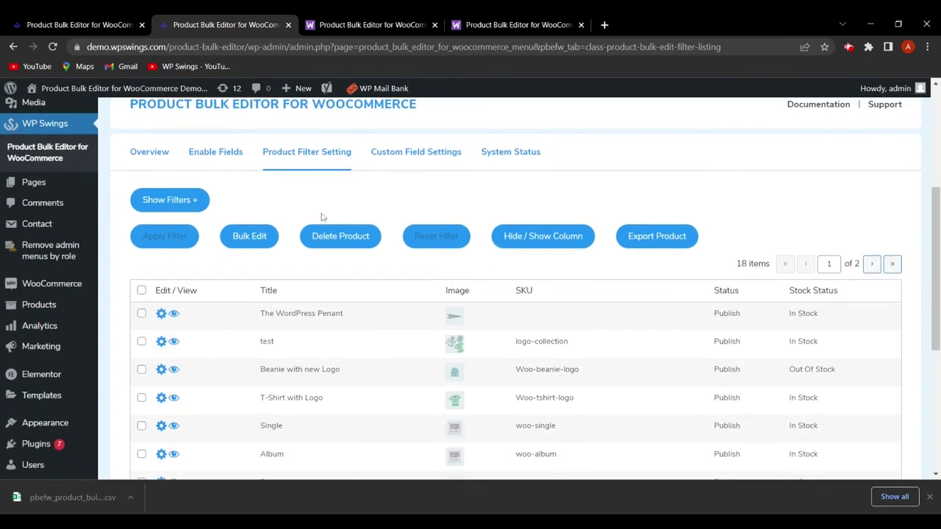
pyautogui.click(190, 200)
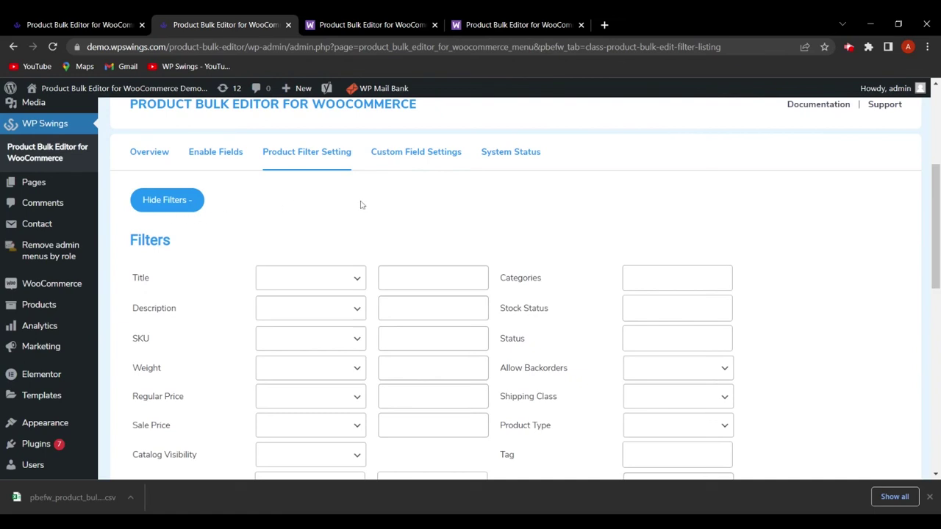
# Open Custom Field Settings and inspect the custom fields selection without changing it
pyautogui.click(420, 153)
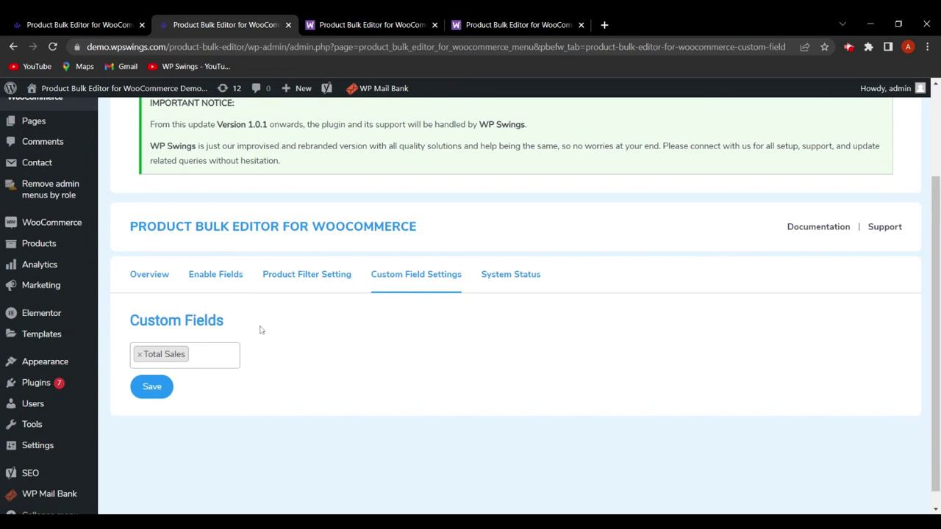
pyautogui.click(213, 355)
pyautogui.click(245, 343)
# Switch to the other plugin browser tab and check the Total Sales entry among the fields enabled for editing
pyautogui.click(92, 20)
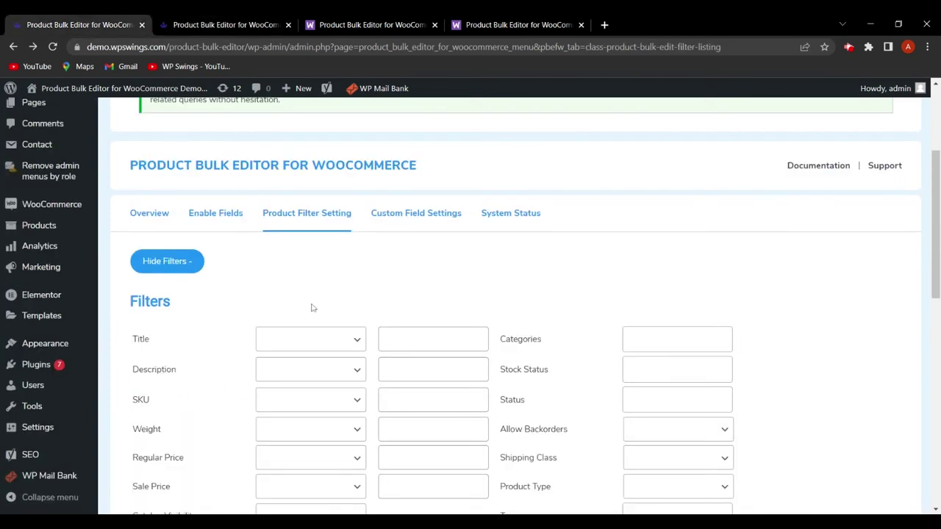
pyautogui.click(216, 213)
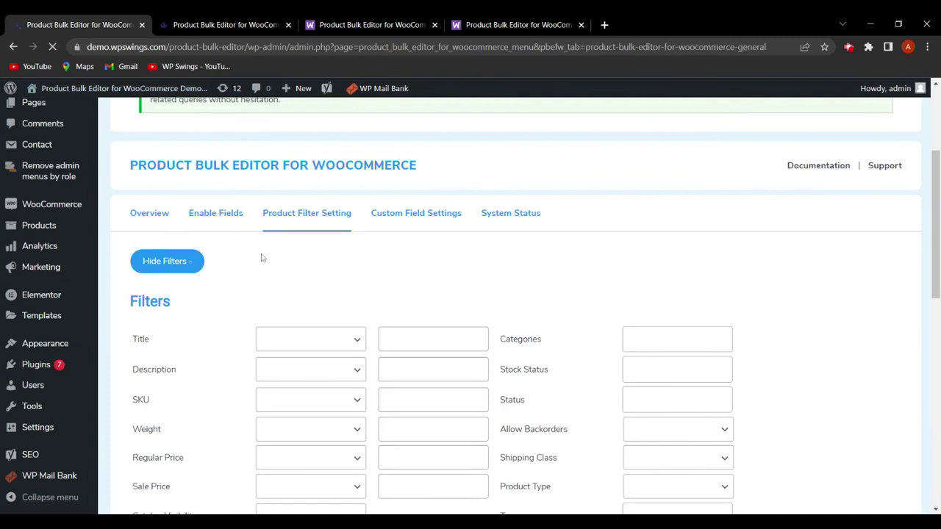
pyautogui.scroll(-4, 558, 364)
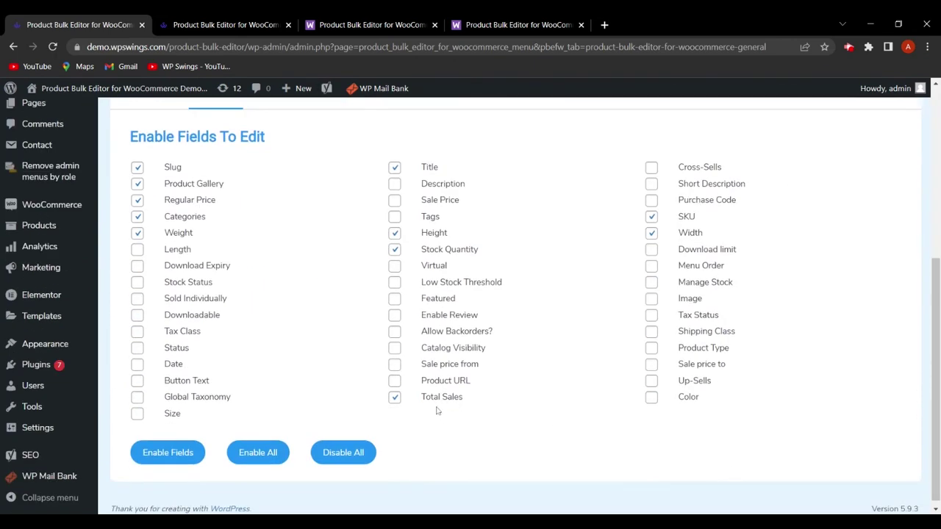
pyautogui.scroll(2, 257, 309)
pyautogui.scroll(-2, 232, 188)
pyautogui.scroll(2, 353, 347)
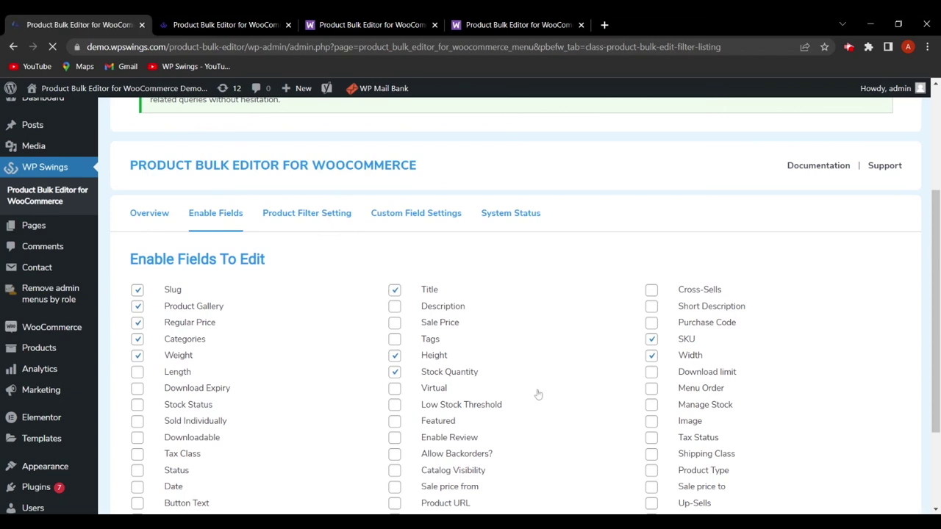
# Select test and Beanie with new Logo in the product list, inspect the Total Sales custom field in bulk editing, and close the dialog
pyautogui.scroll(-10, 464, 380)
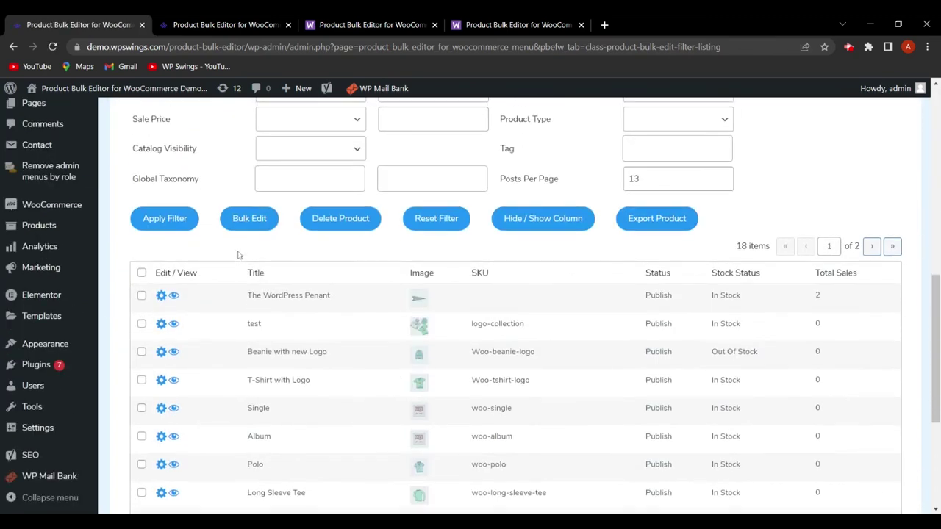
pyautogui.click(141, 324)
pyautogui.click(250, 221)
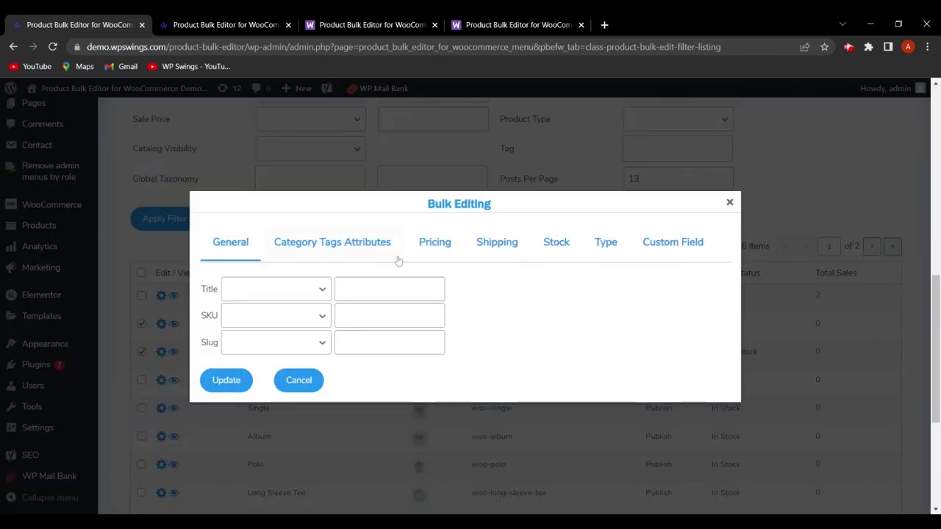
pyautogui.click(682, 245)
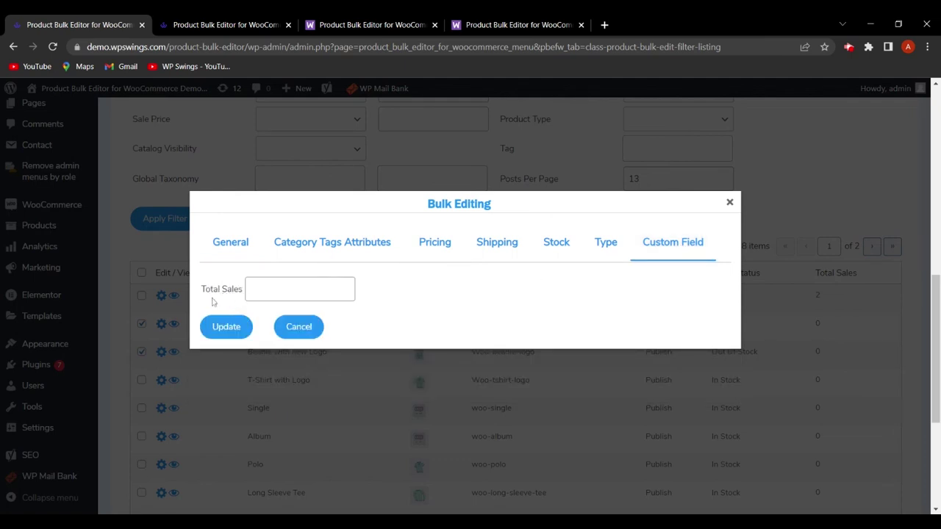
pyautogui.click(295, 289)
pyautogui.click(600, 312)
pyautogui.click(731, 203)
# Add Color and Size to the Global Taxonomy filter, and remove Size so only Color is left
pyautogui.scroll(2, 223, 256)
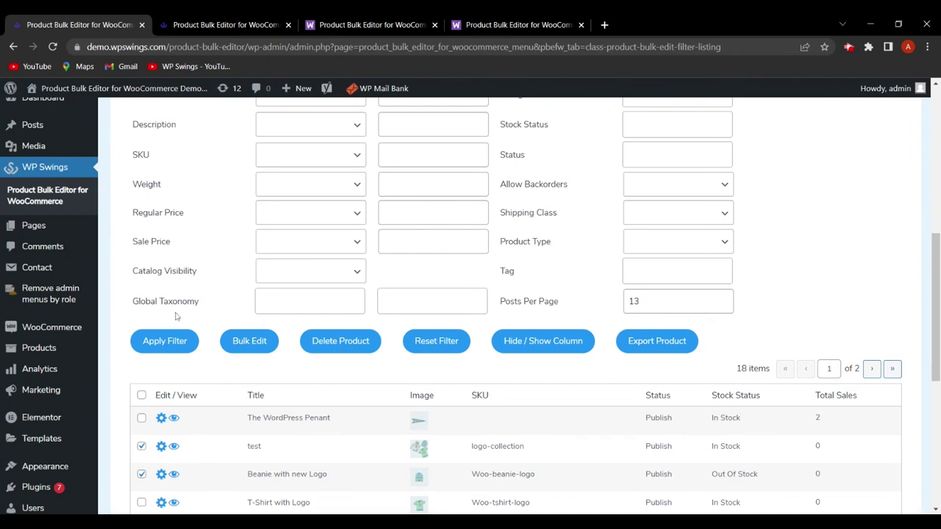
pyautogui.click(268, 303)
pyautogui.click(272, 303)
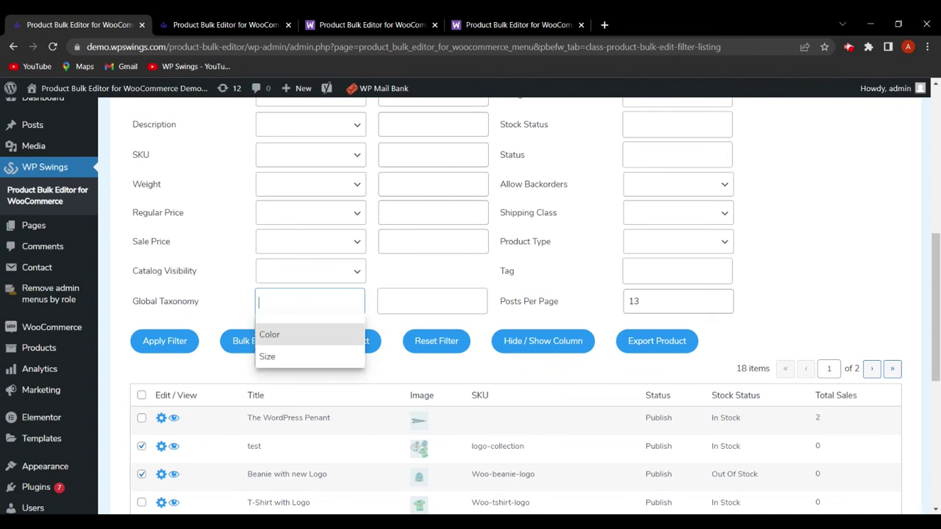
pyautogui.click(292, 337)
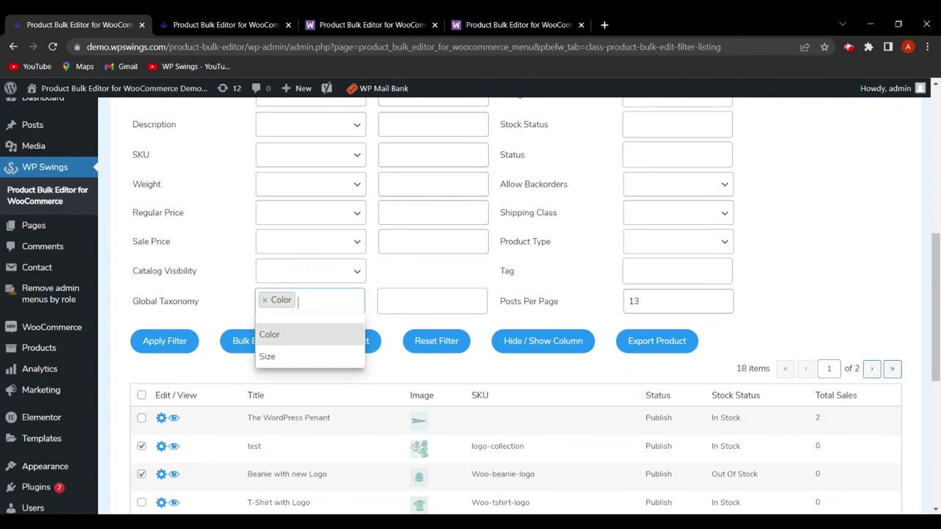
pyautogui.click(285, 356)
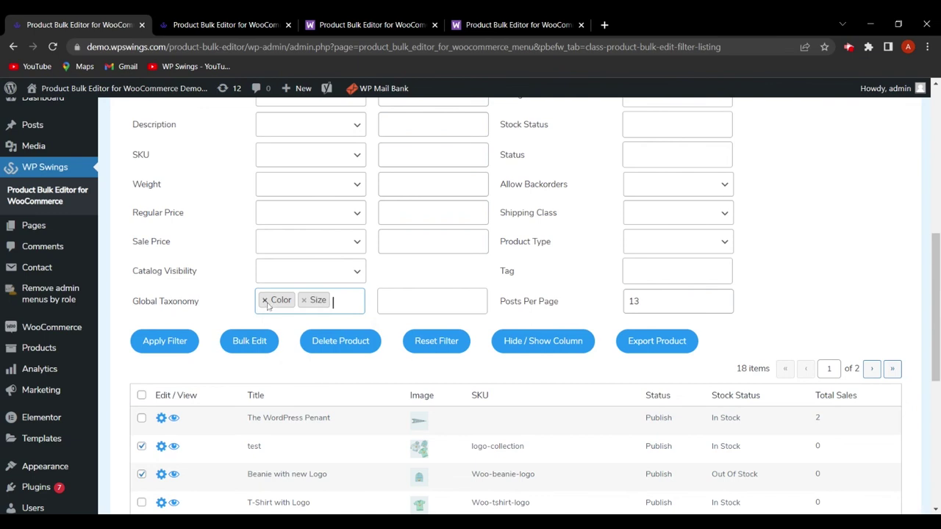
pyautogui.click(304, 300)
# Filter the products by the Color taxonomy value Blue and look over the filtered list
pyautogui.click(433, 301)
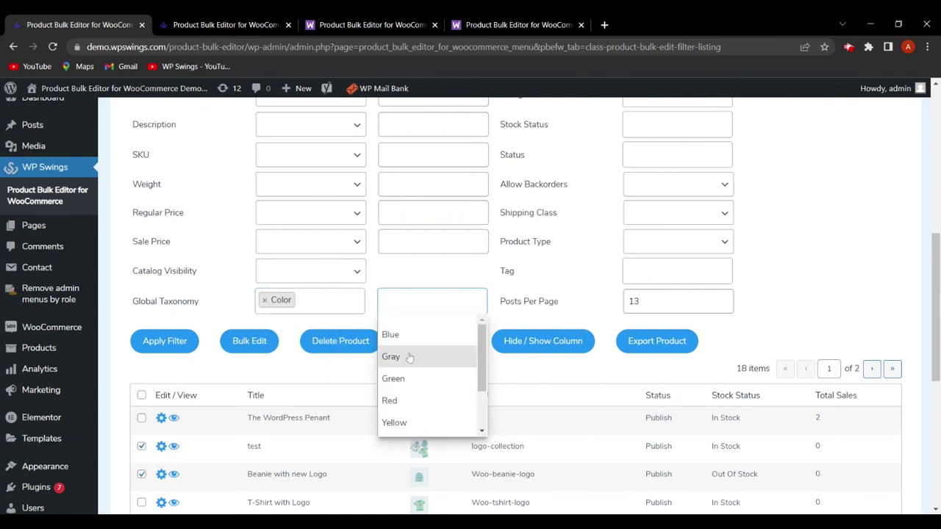
pyautogui.click(390, 335)
pyautogui.click(165, 341)
pyautogui.scroll(-3, 273, 361)
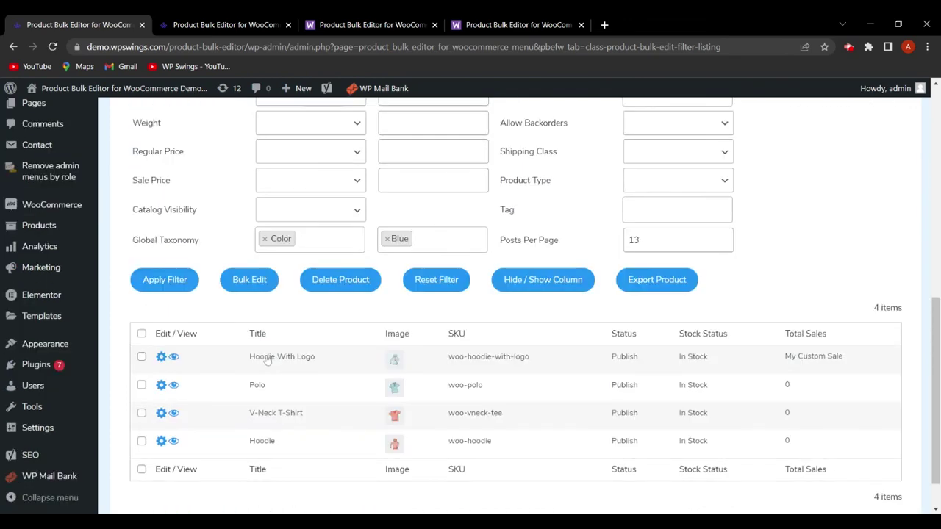
pyautogui.scroll(2, 395, 386)
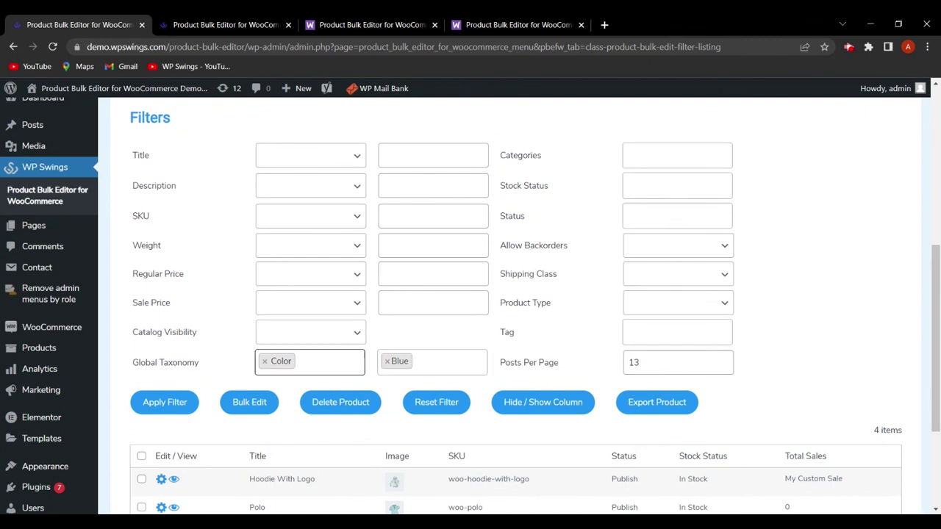
pyautogui.scroll(-2, 389, 373)
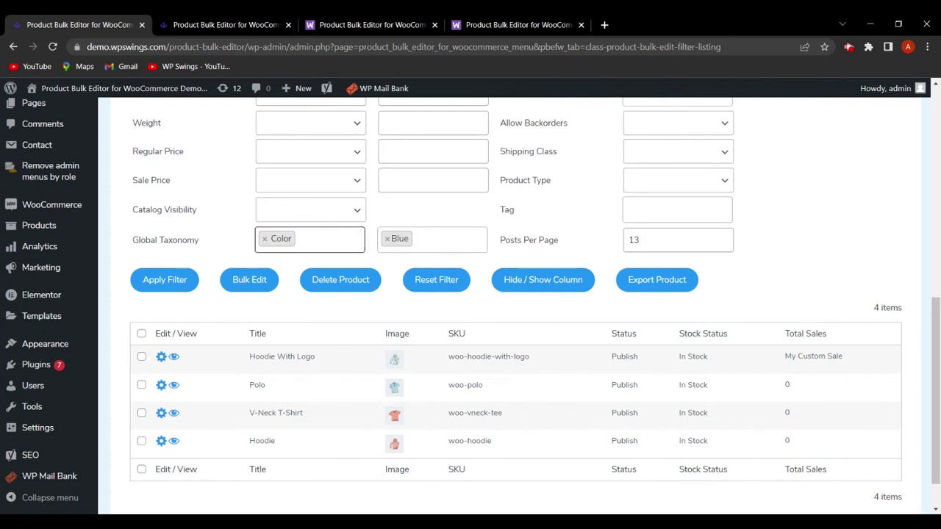
# Clear Color and Blue from the Global Taxonomy filter and reset the product filter
pyautogui.click(265, 239)
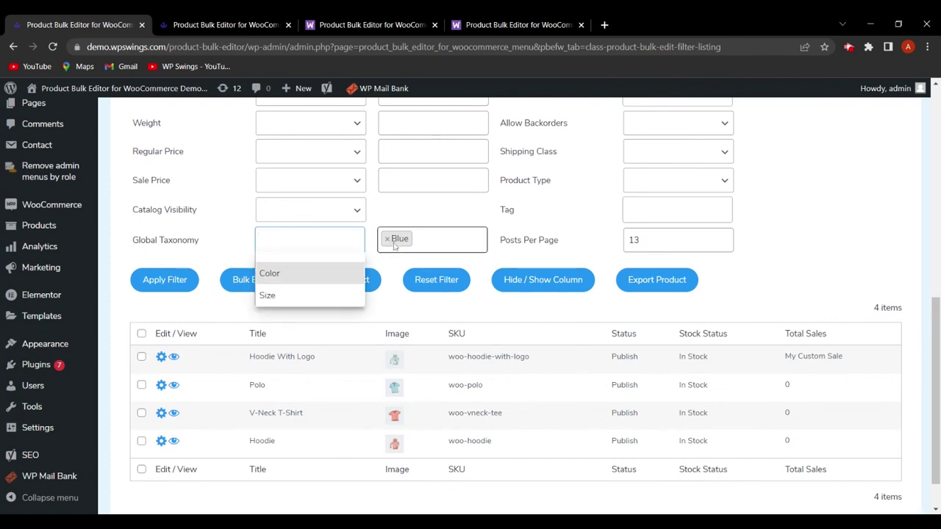
pyautogui.scroll(2, 224, 309)
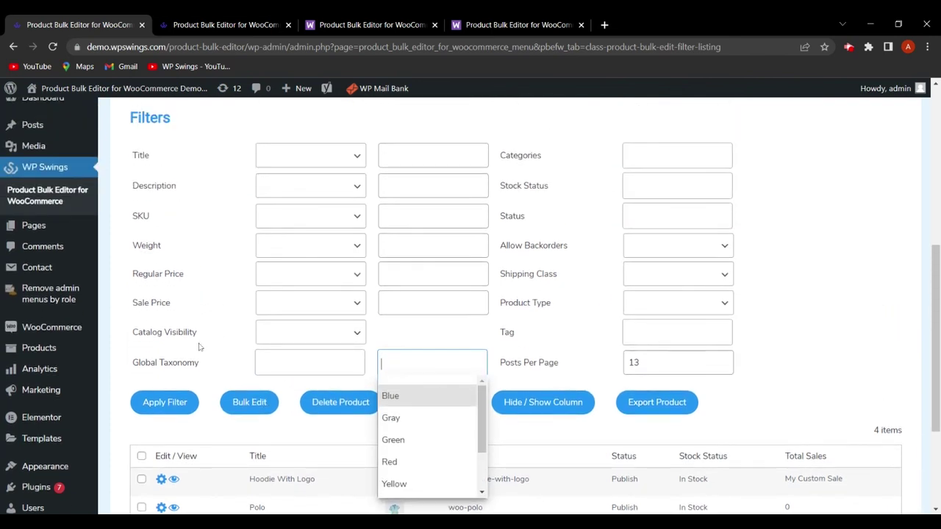
pyautogui.scroll(-3, 210, 334)
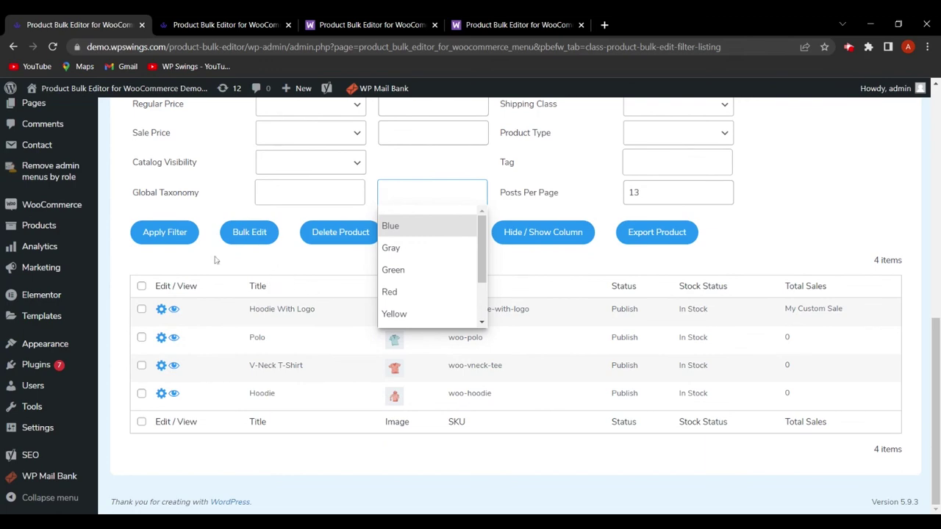
pyautogui.click(739, 270)
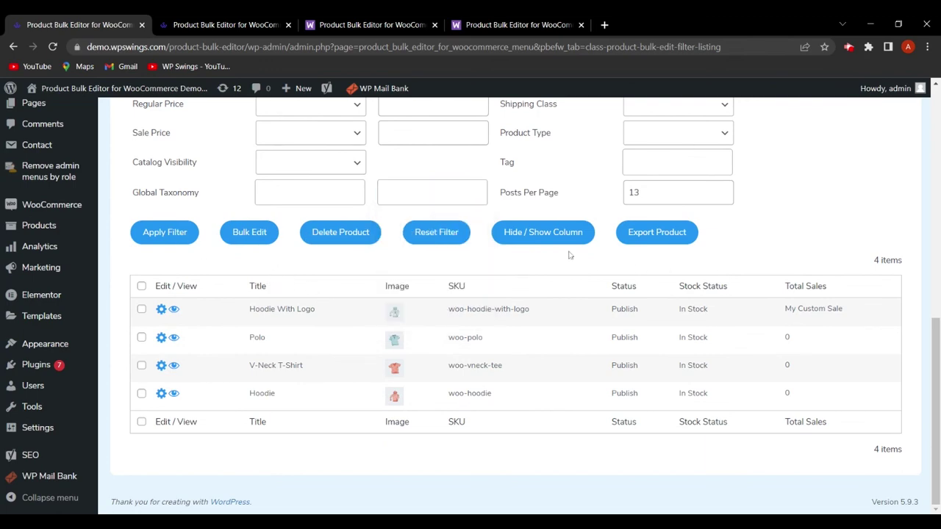
pyautogui.click(434, 232)
# View the store page of The WordPress Penant, and return to the product list and its filter settings
pyautogui.scroll(-2, 261, 257)
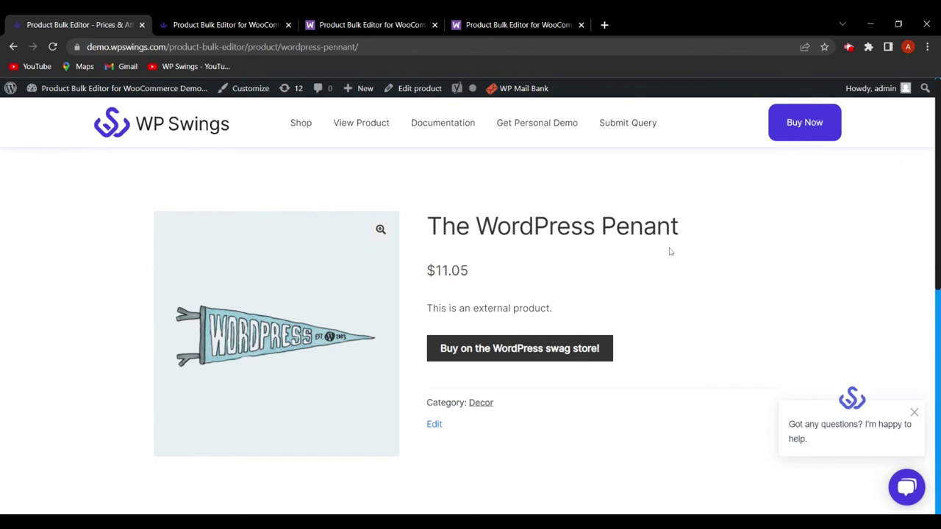
pyautogui.click(14, 47)
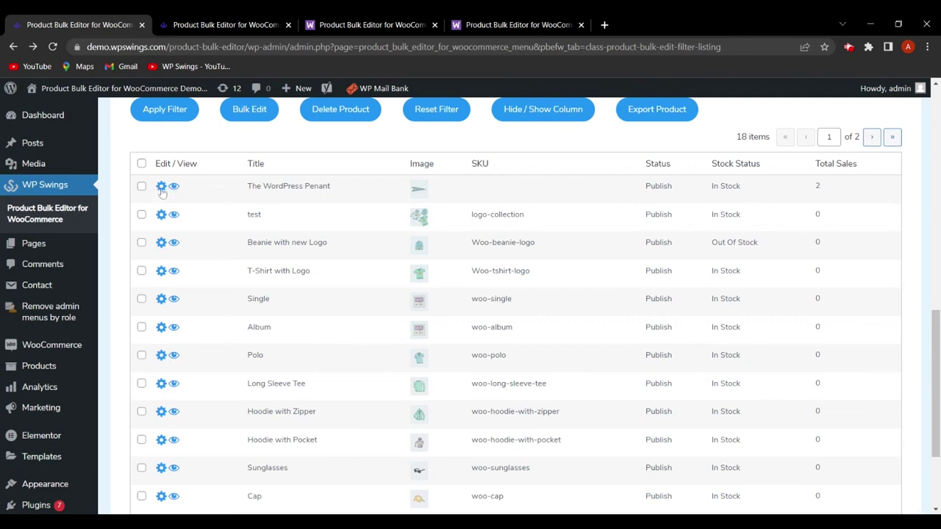
pyautogui.scroll(1, 197, 225)
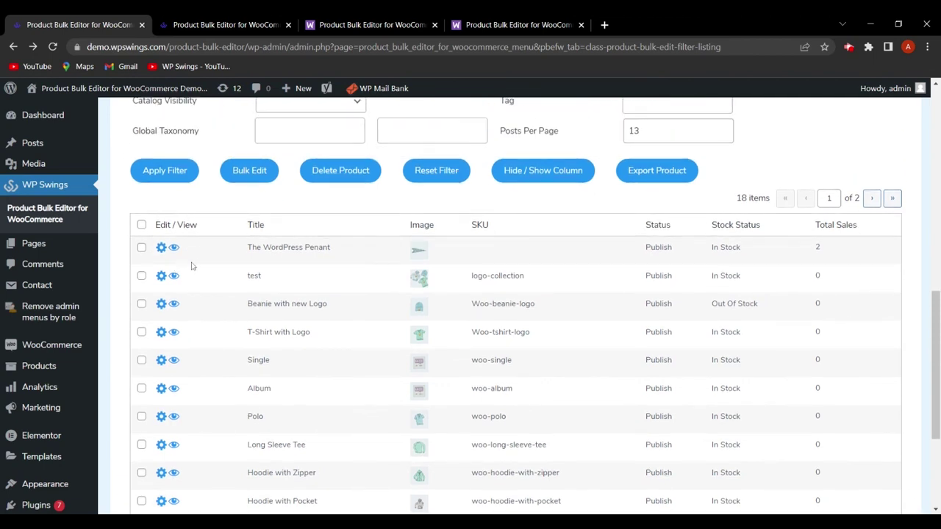
pyautogui.scroll(8, 541, 343)
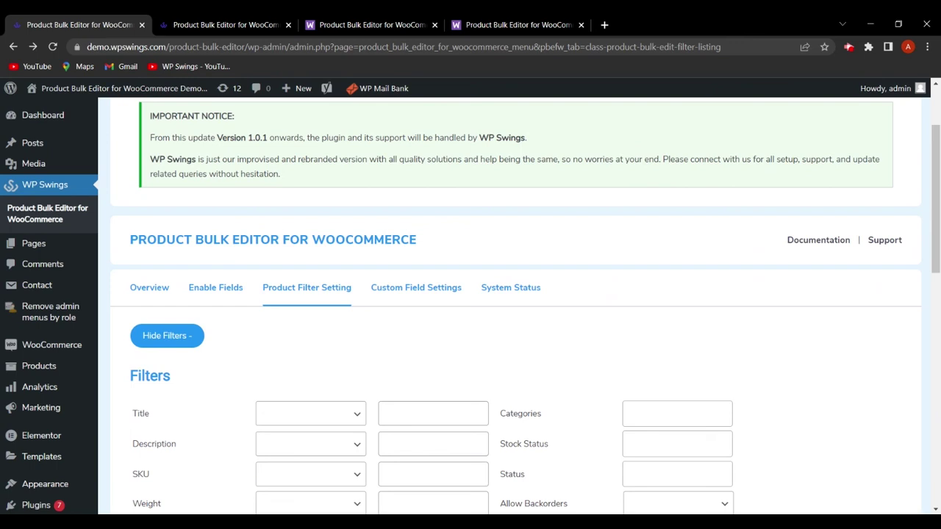
pyautogui.scroll(-1, 540, 341)
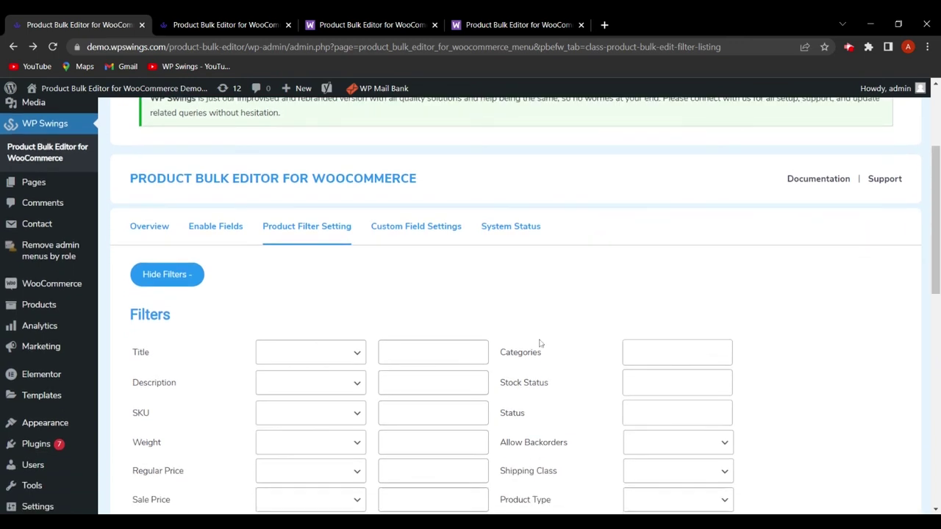